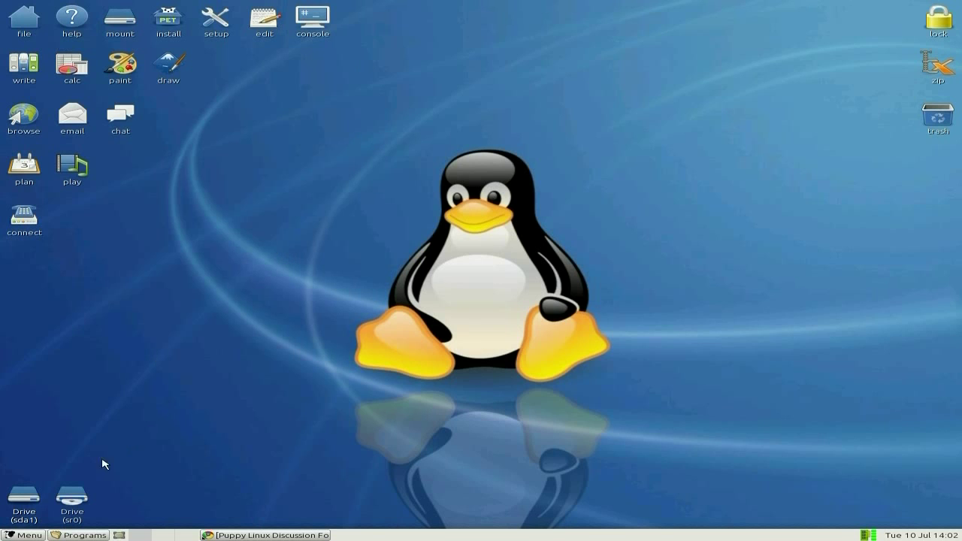
Launch Akita Setup from Favourites, confirm the ROX desktop prompt, and cancel Desktop Setup unchanged.
{"action": "left_click", "coordinate": [77, 536]}
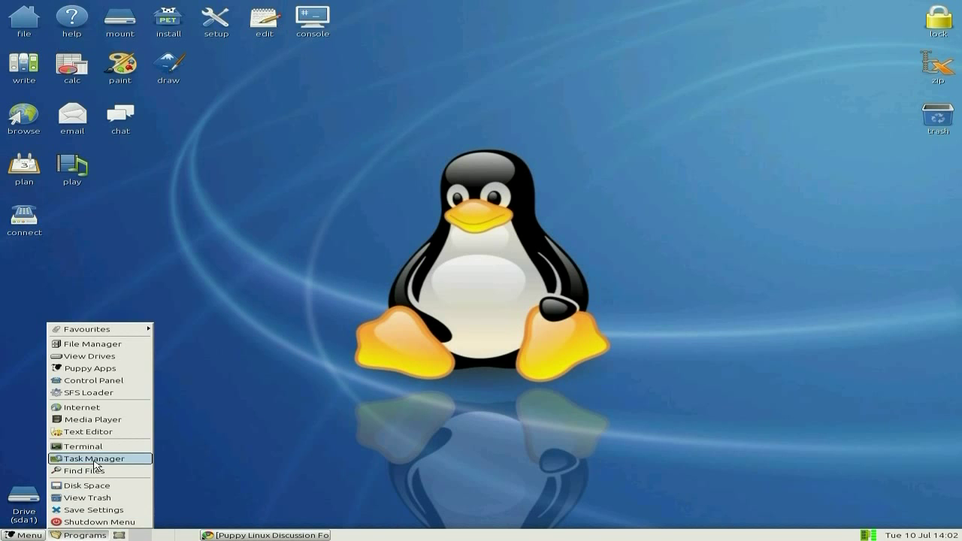
{"action": "mouse_move", "coordinate": [115, 330]}
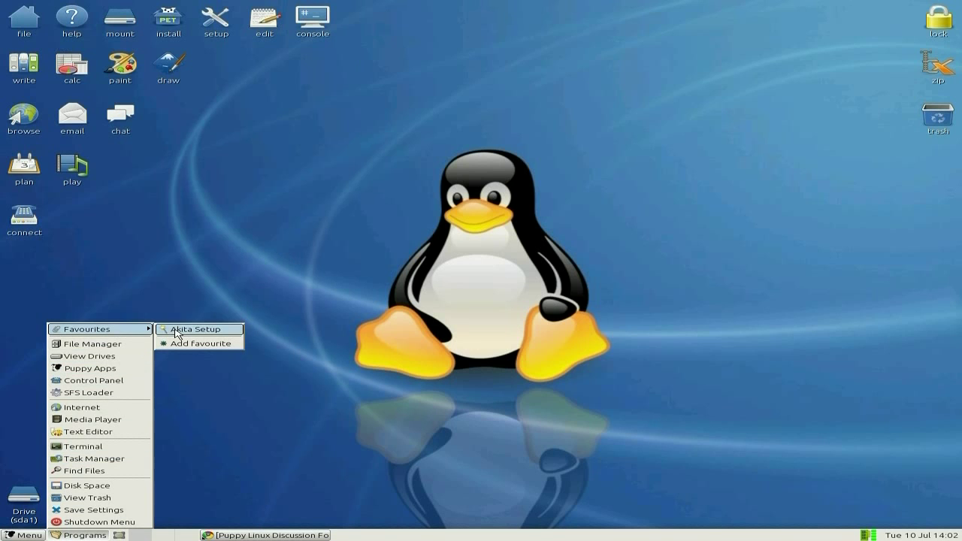
{"action": "left_click", "coordinate": [201, 331]}
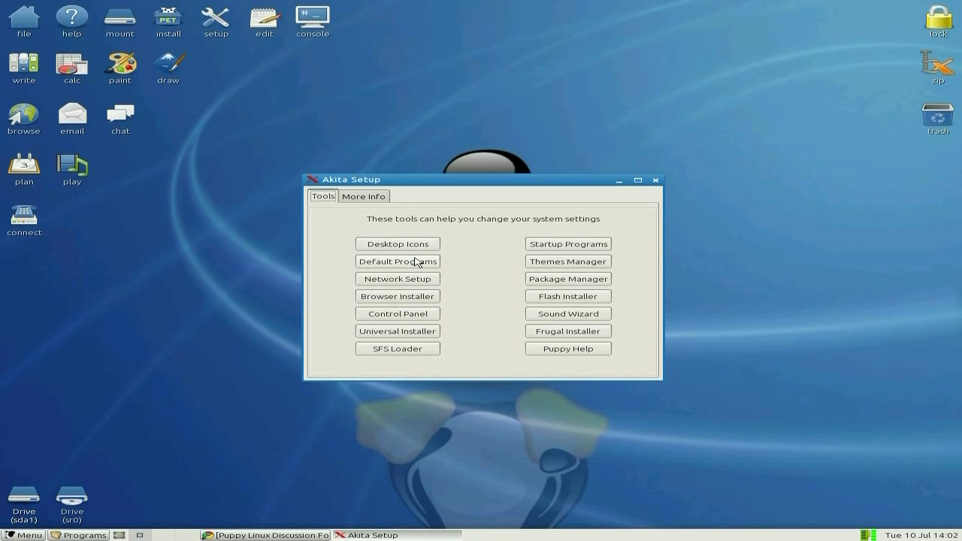
{"action": "left_click", "coordinate": [386, 247]}
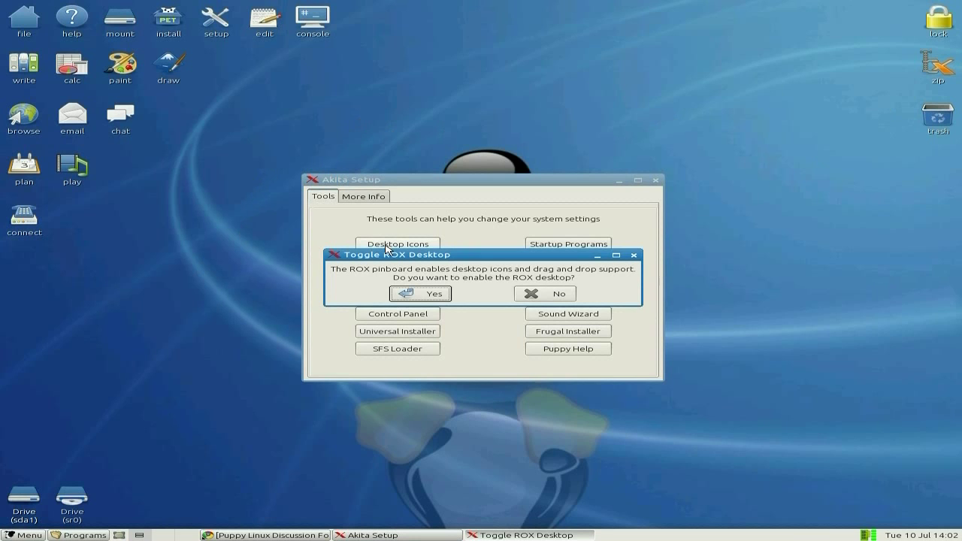
{"action": "left_click", "coordinate": [424, 297]}
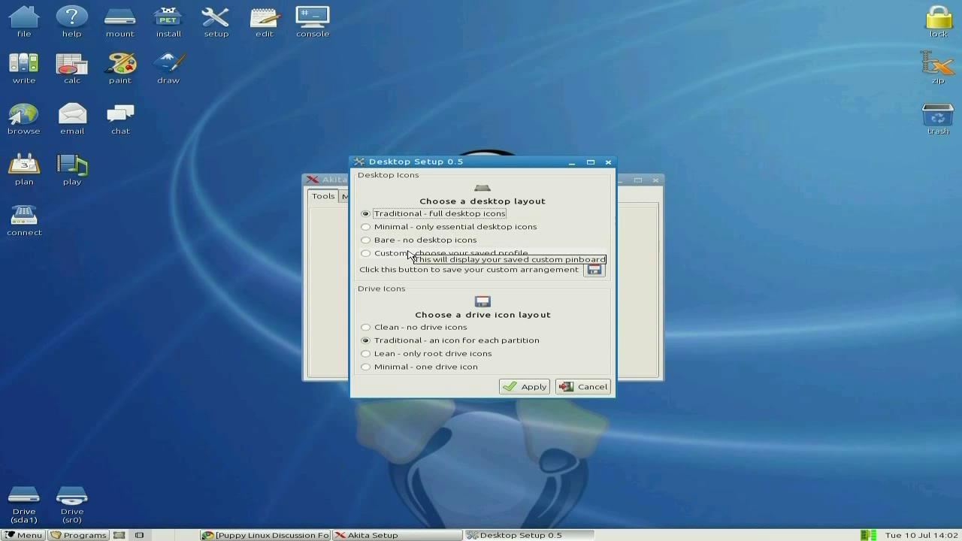
{"action": "left_click", "coordinate": [581, 387]}
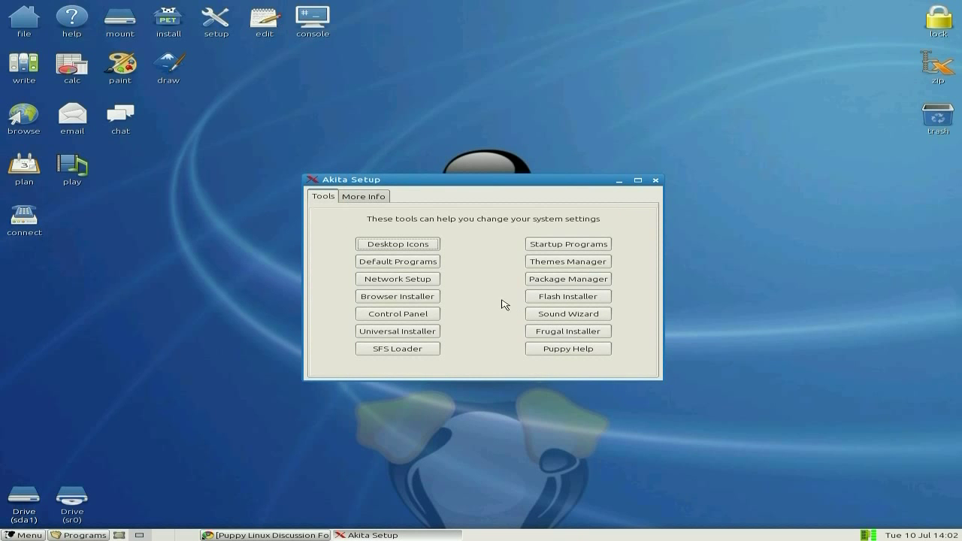
{"action": "left_click", "coordinate": [390, 301]}
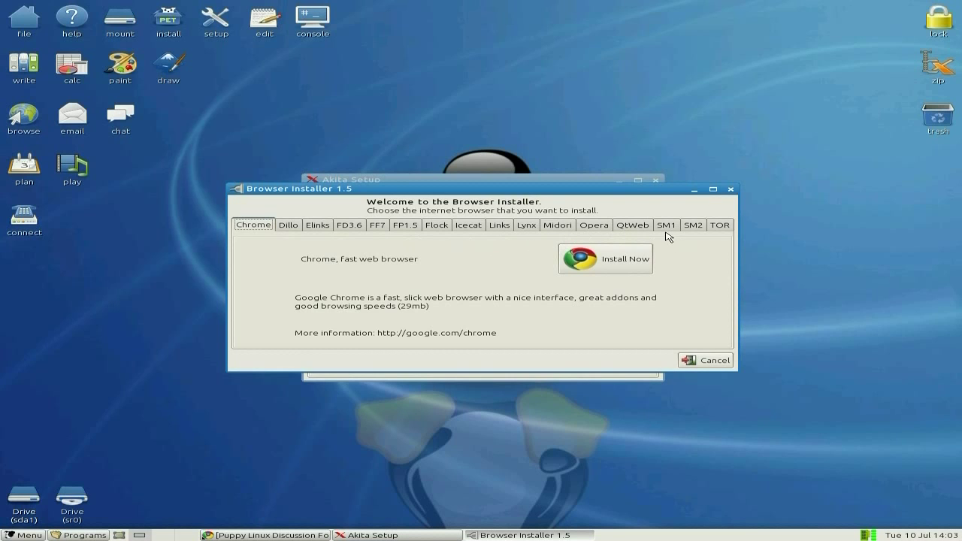
{"action": "left_click", "coordinate": [715, 228]}
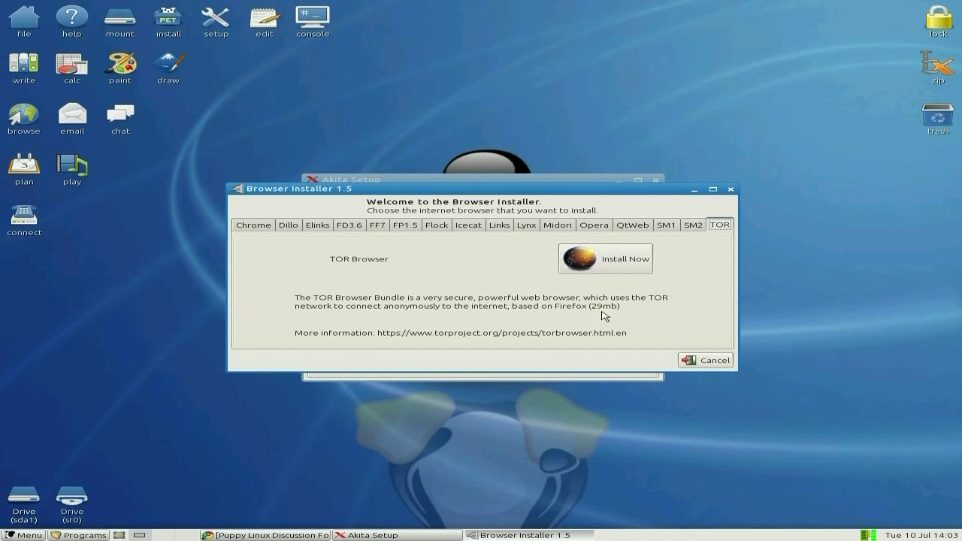
{"action": "left_click", "coordinate": [716, 363]}
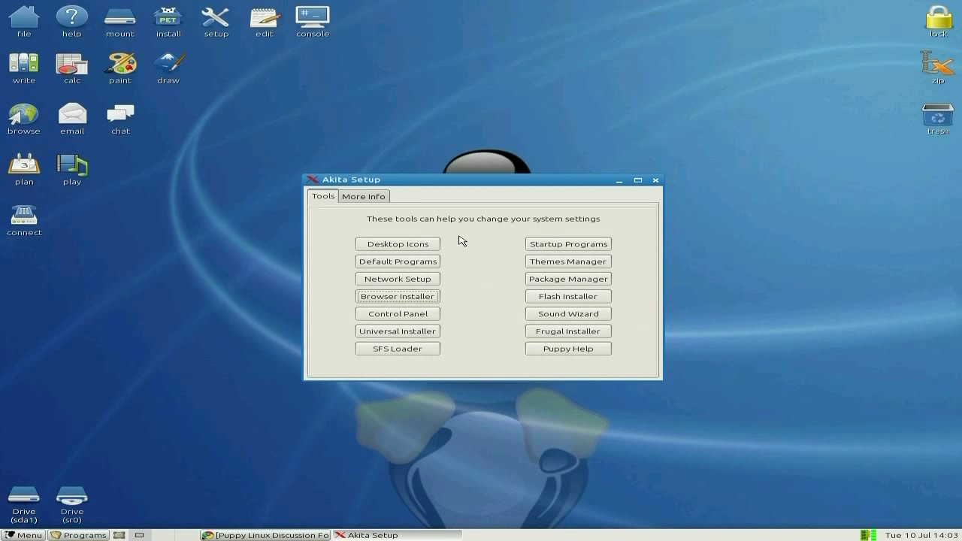
{"action": "left_click", "coordinate": [546, 301]}
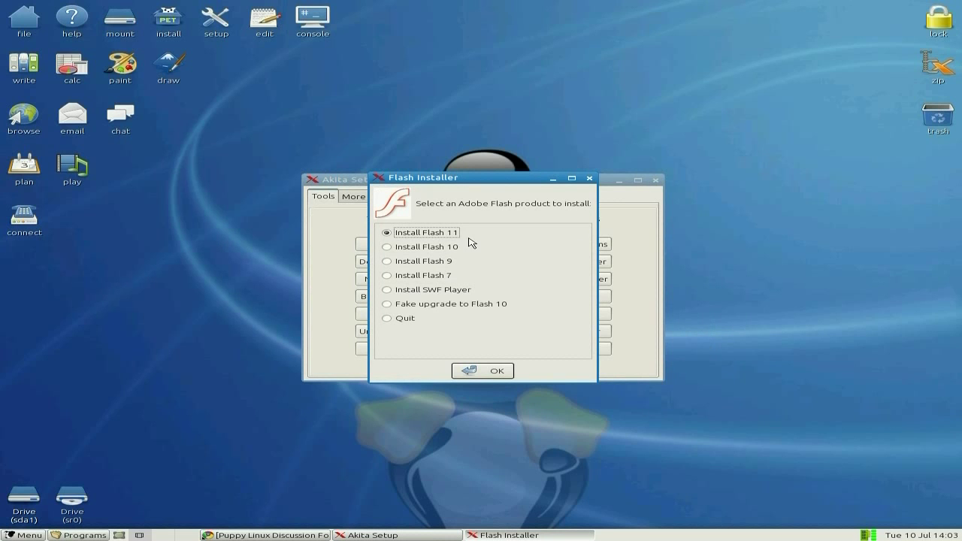
{"action": "left_click", "coordinate": [589, 180]}
{"action": "left_click", "coordinate": [496, 371]}
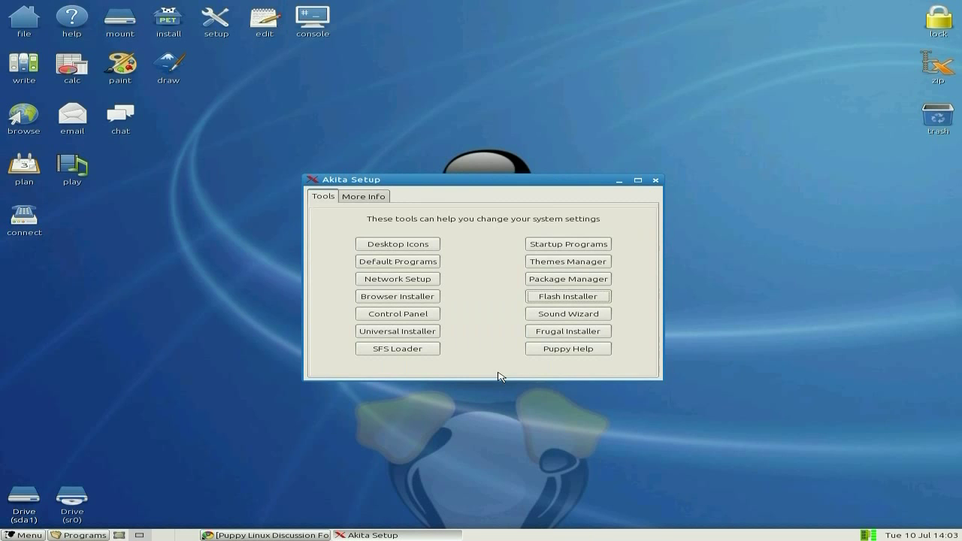
{"action": "left_click", "coordinate": [552, 283]}
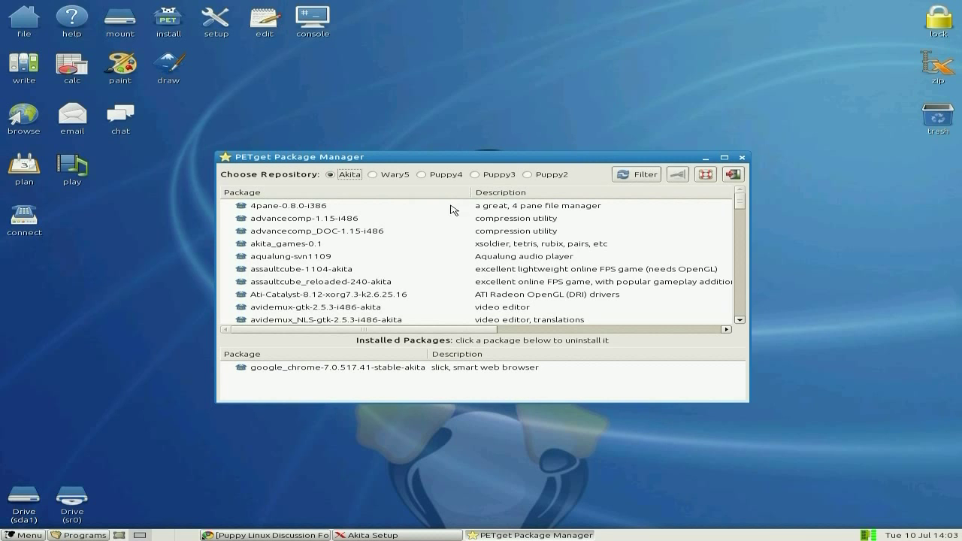
Scroll up and down through the Akita repository's package list in PETget.
{"action": "scroll", "coordinate": [434, 260], "scroll_direction": "down", "scroll_amount": 3}
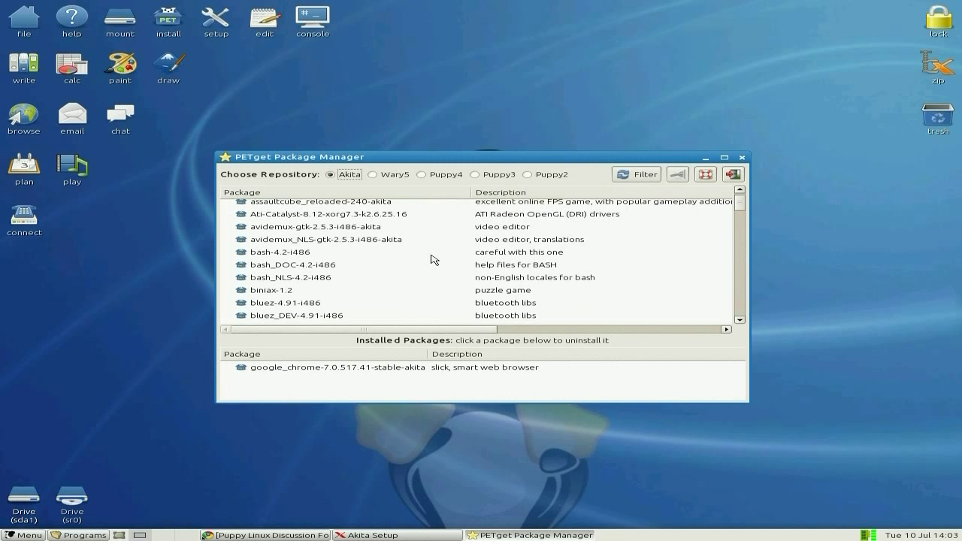
{"action": "scroll", "coordinate": [433, 259], "scroll_direction": "down", "scroll_amount": 1}
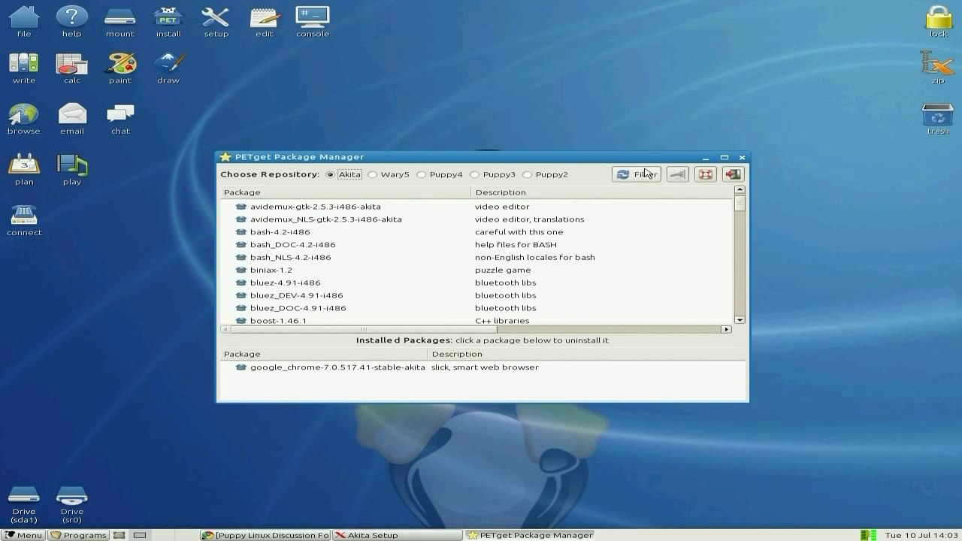
{"action": "scroll", "coordinate": [415, 241], "scroll_direction": "down", "scroll_amount": 5}
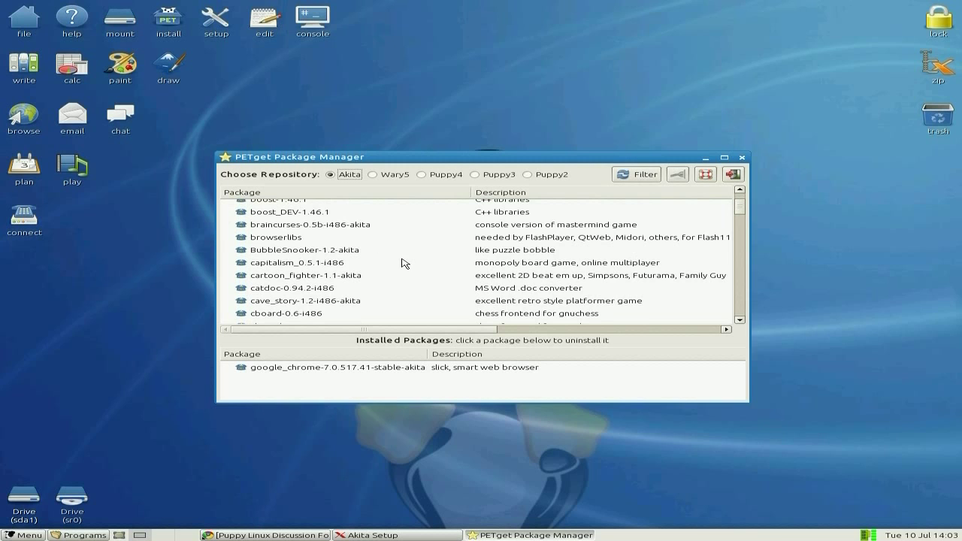
{"action": "scroll", "coordinate": [406, 266], "scroll_direction": "down", "scroll_amount": 3}
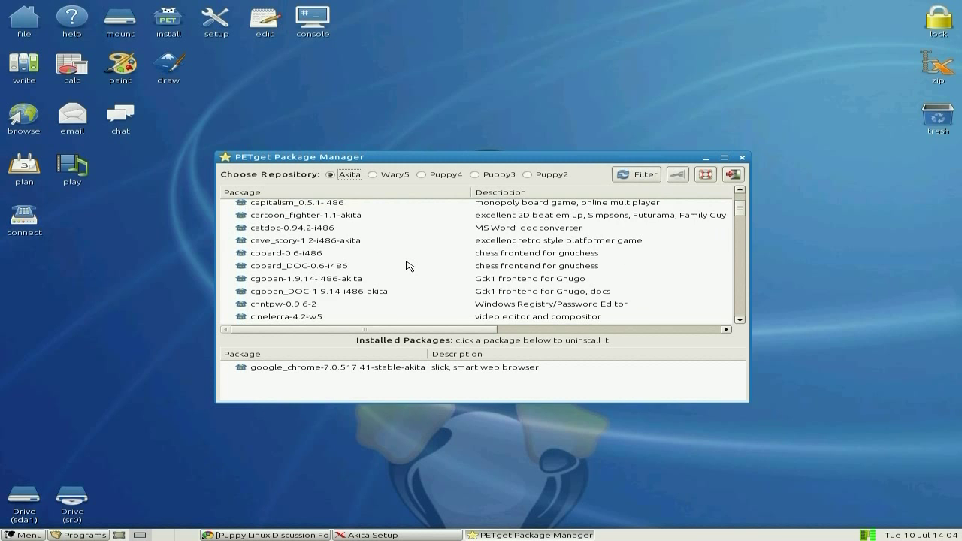
{"action": "scroll", "coordinate": [406, 266], "scroll_direction": "down", "scroll_amount": 5}
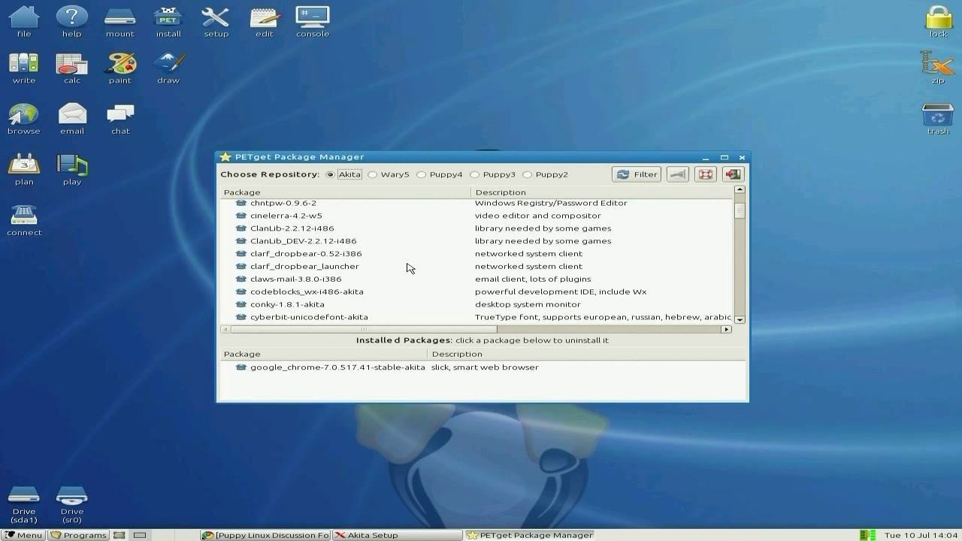
{"action": "scroll", "coordinate": [406, 266], "scroll_direction": "down", "scroll_amount": 3}
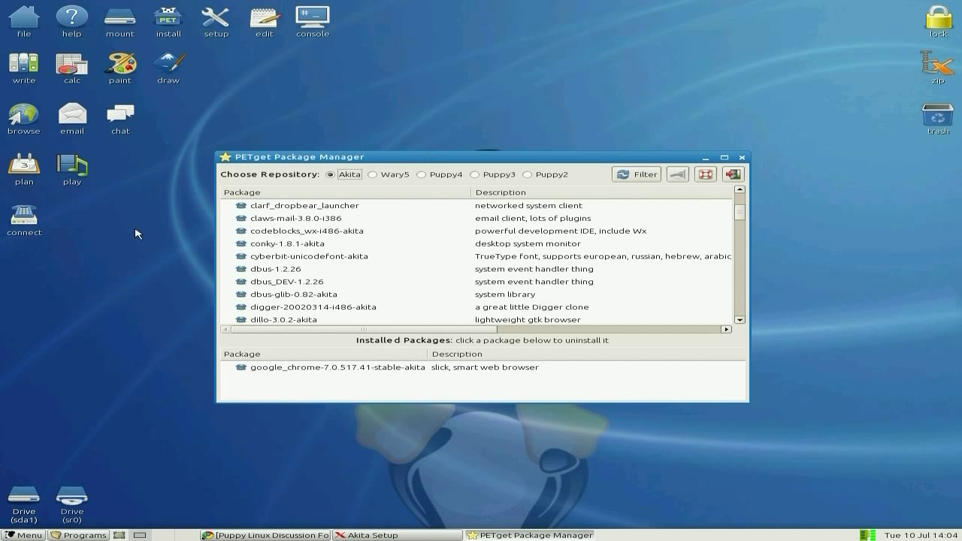
{"action": "scroll", "coordinate": [417, 256], "scroll_direction": "up", "scroll_amount": 3}
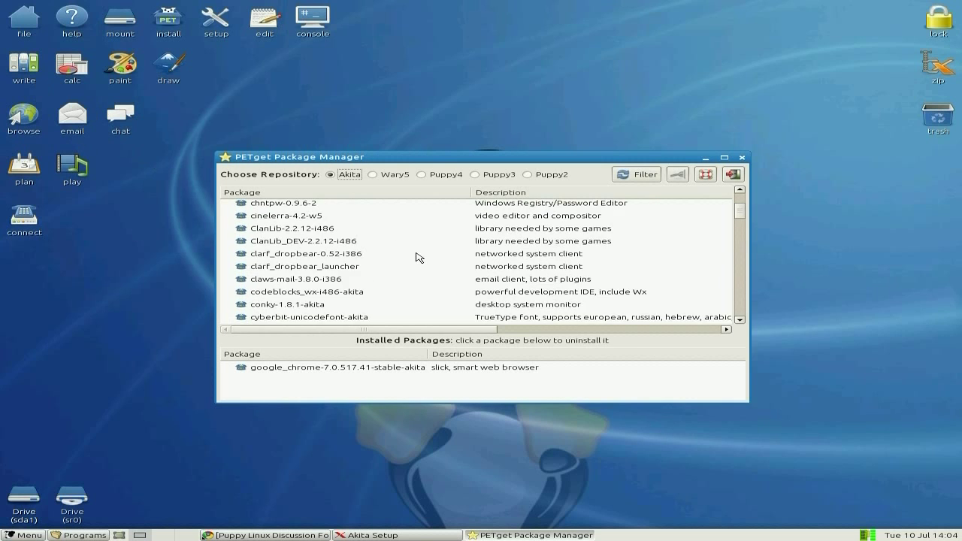
{"action": "scroll", "coordinate": [418, 257], "scroll_direction": "up", "scroll_amount": 9}
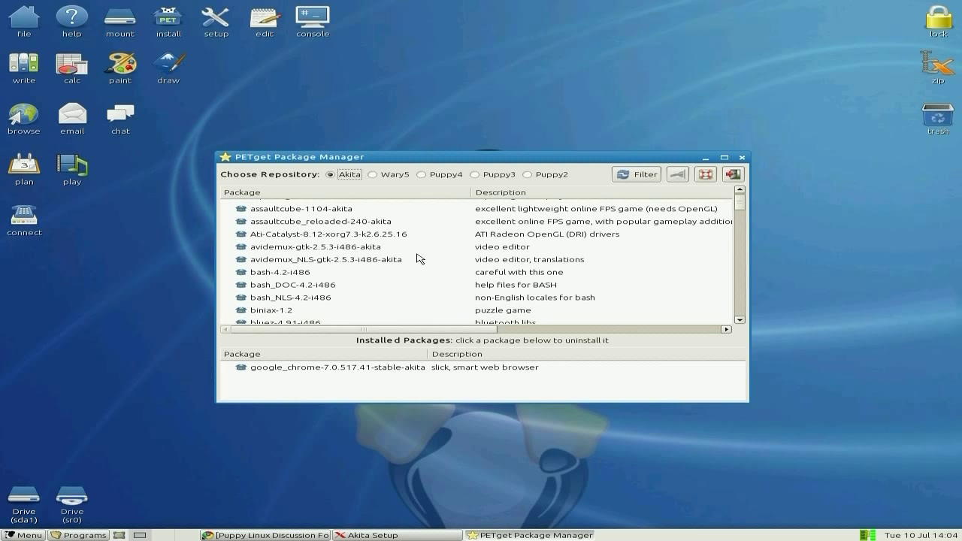
{"action": "scroll", "coordinate": [419, 259], "scroll_direction": "up", "scroll_amount": 2}
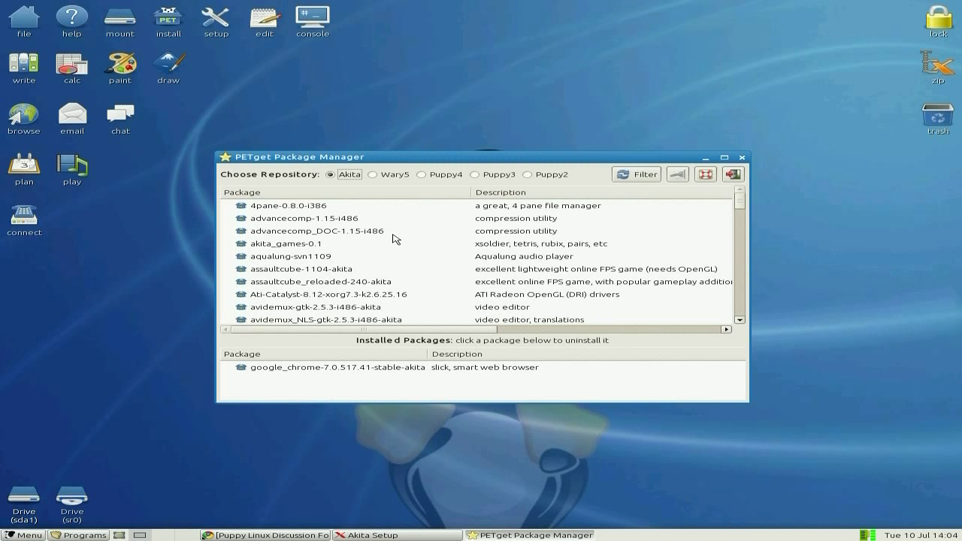
{"action": "scroll", "coordinate": [423, 273], "scroll_direction": "down", "scroll_amount": 15}
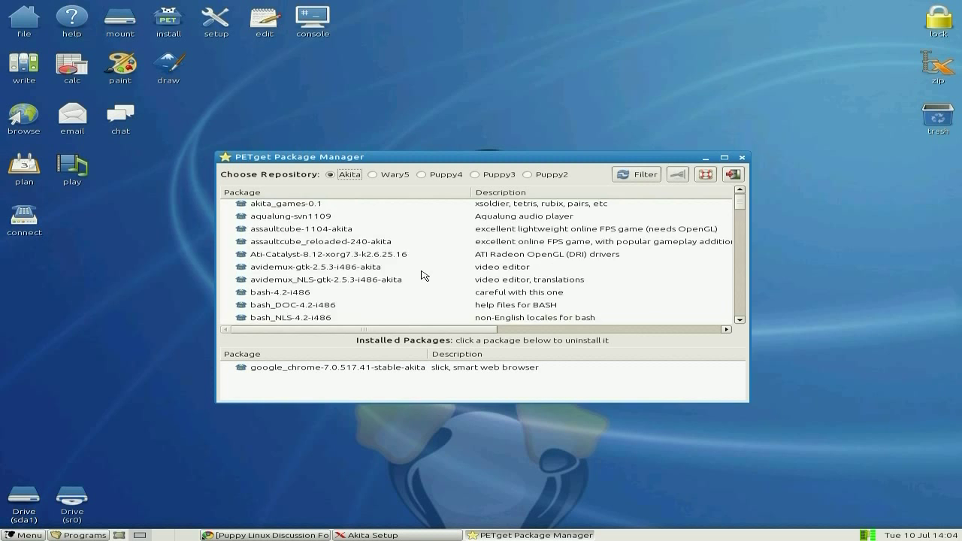
{"action": "scroll", "coordinate": [424, 276], "scroll_direction": "down", "scroll_amount": 12}
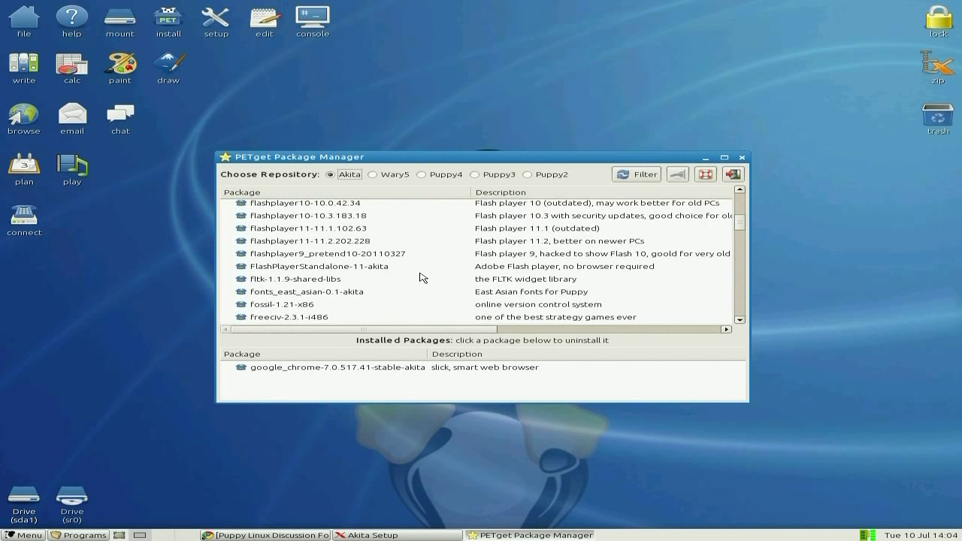
Switch to the Wary5 repository, start installing abiword-2.8.5-w5, and bring Chrome's forum page forward.
{"action": "left_click", "coordinate": [379, 175]}
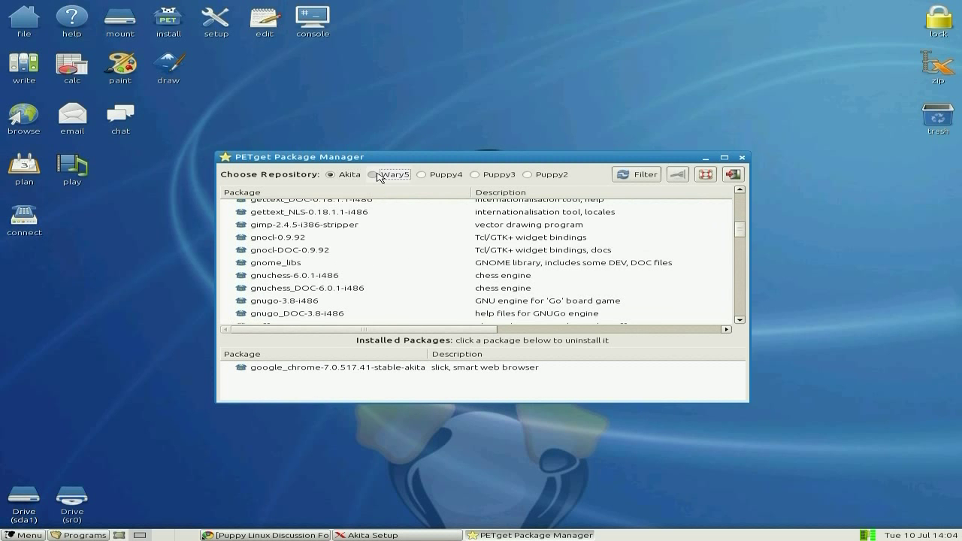
{"action": "scroll", "coordinate": [440, 280], "scroll_direction": "up", "scroll_amount": 8}
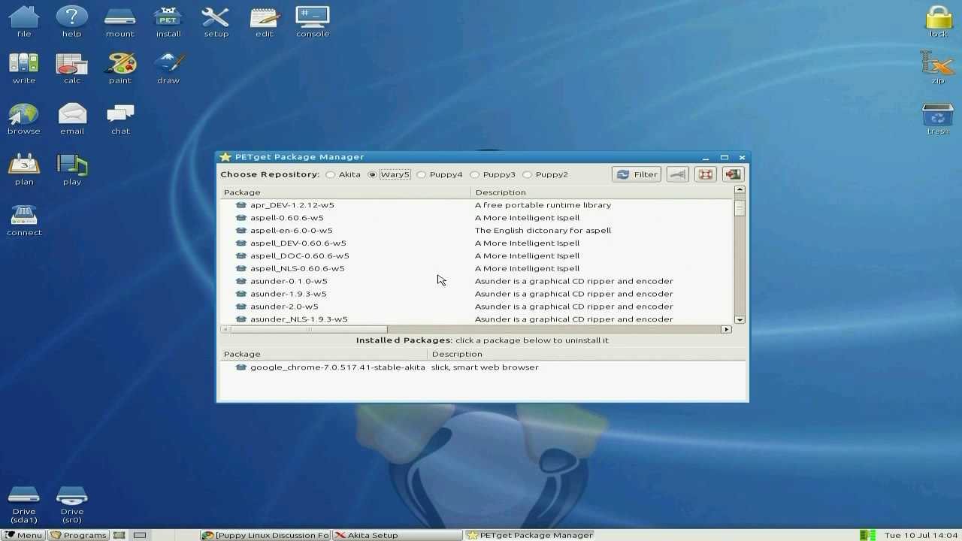
{"action": "scroll", "coordinate": [439, 279], "scroll_direction": "down", "scroll_amount": 1}
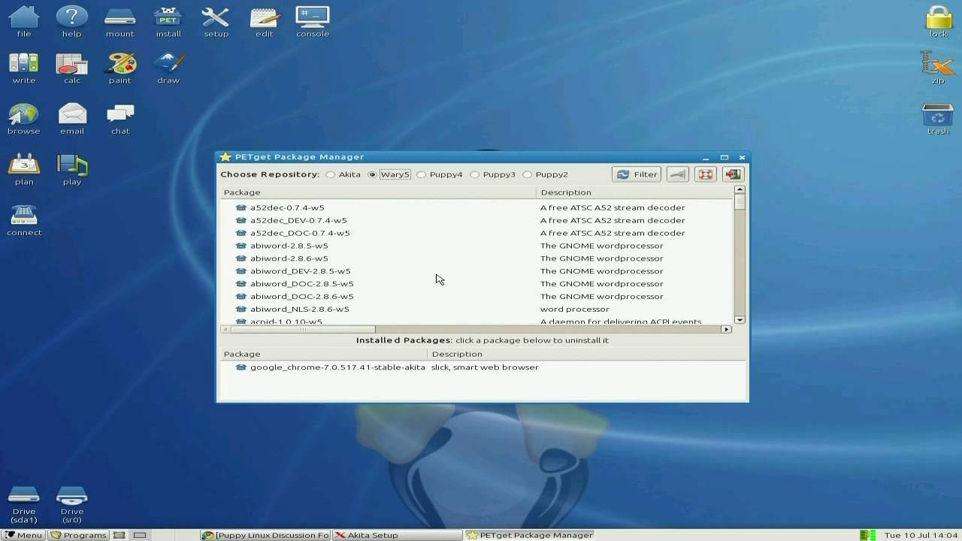
{"action": "left_click", "coordinate": [297, 248]}
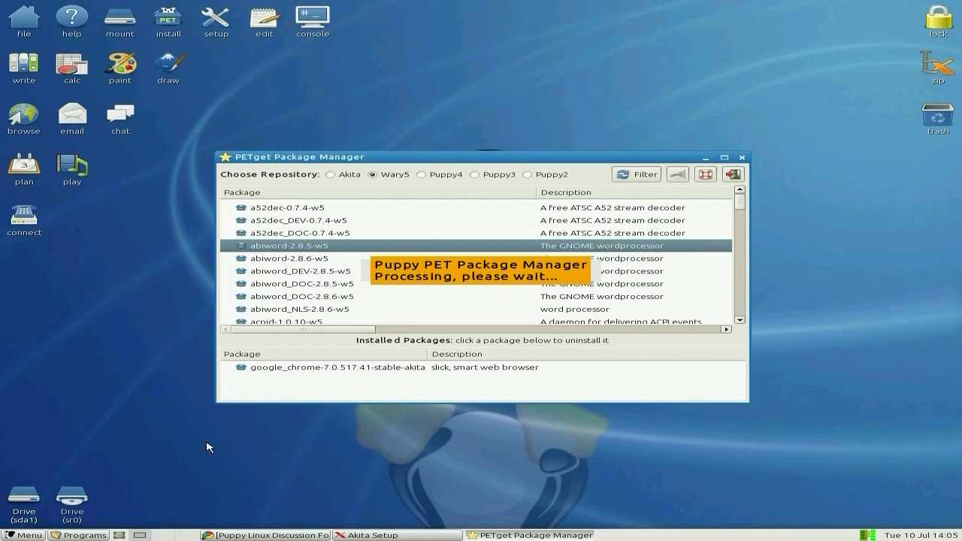
{"action": "left_click", "coordinate": [269, 535]}
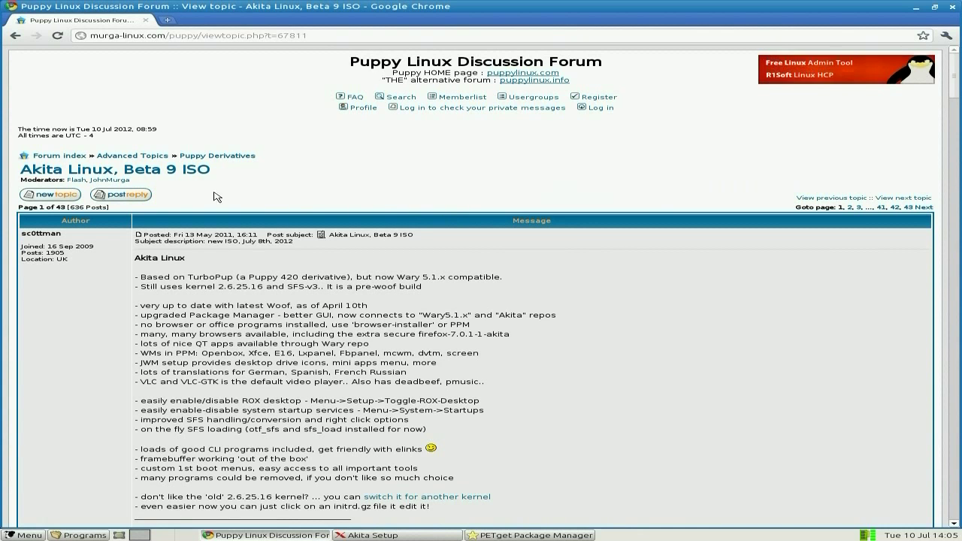
Scroll through the 'Akita Linux, Beta 9 ISO' forum post and back up, then close Chrome.
{"action": "scroll", "coordinate": [631, 323], "scroll_direction": "down", "scroll_amount": 2}
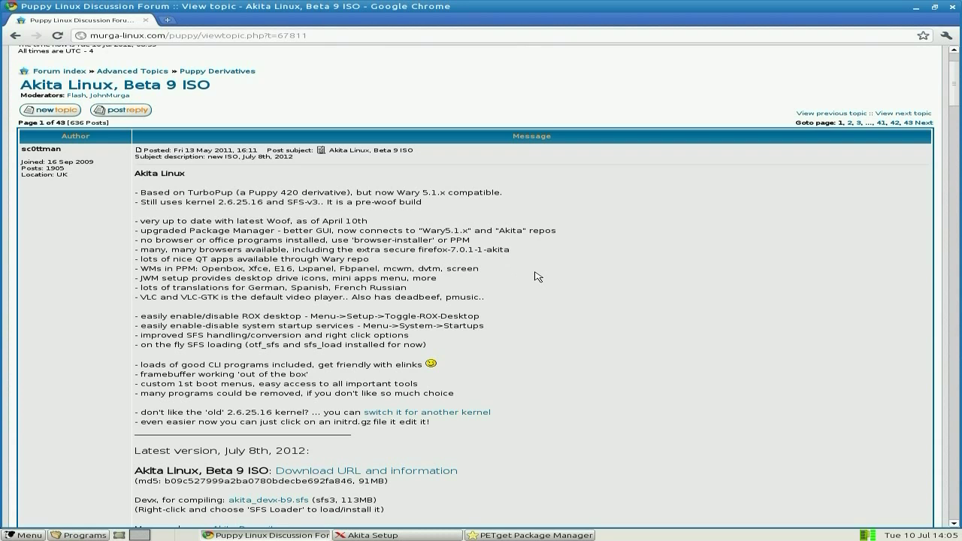
{"action": "scroll", "coordinate": [536, 277], "scroll_direction": "down", "scroll_amount": 5}
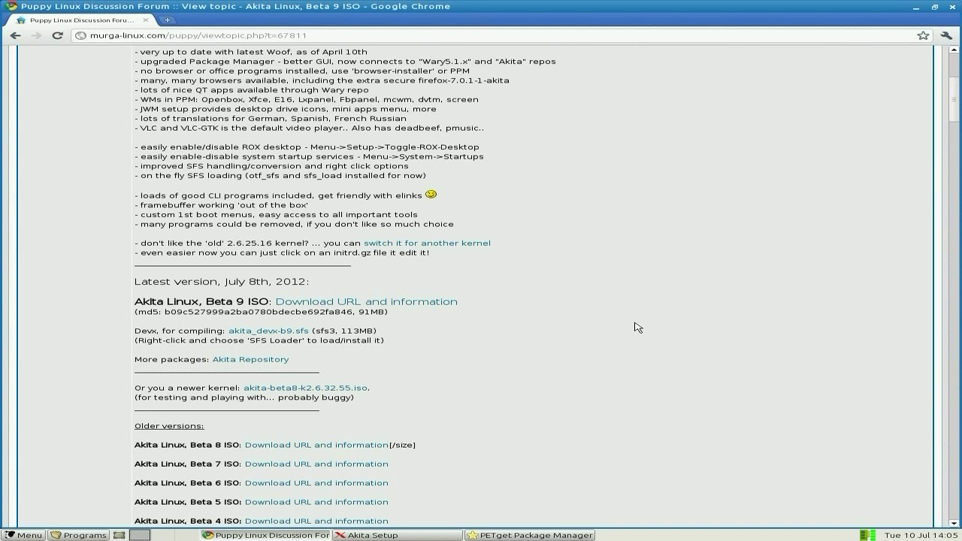
{"action": "scroll", "coordinate": [639, 327], "scroll_direction": "up", "scroll_amount": 7}
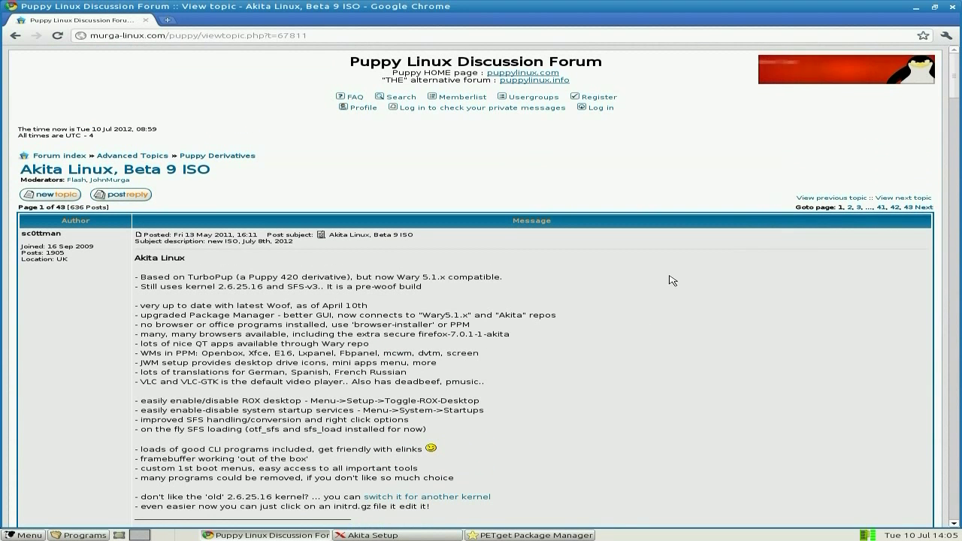
{"action": "left_click", "coordinate": [953, 7]}
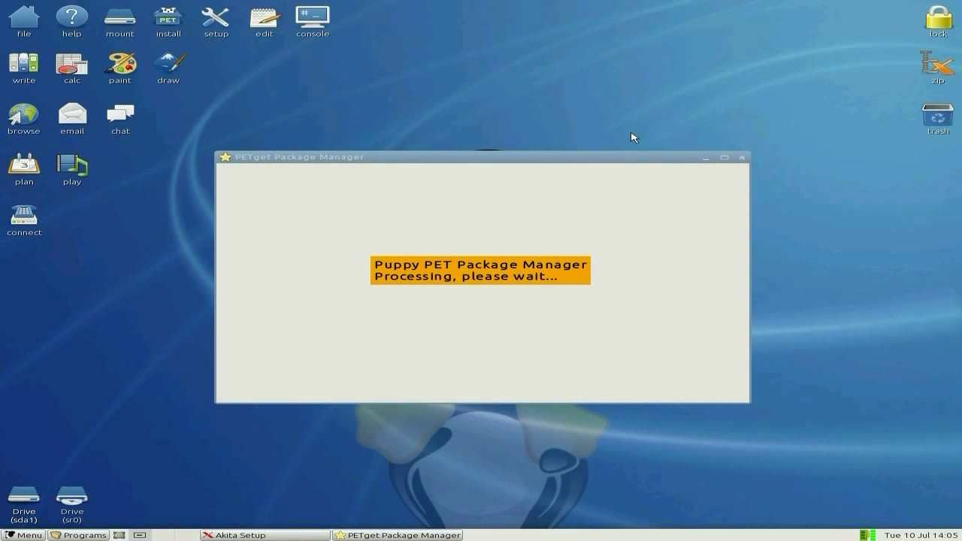
Start Htop - process viewer from Menu > System > Info.
{"action": "left_click", "coordinate": [23, 535]}
{"action": "mouse_move", "coordinate": [43, 294]}
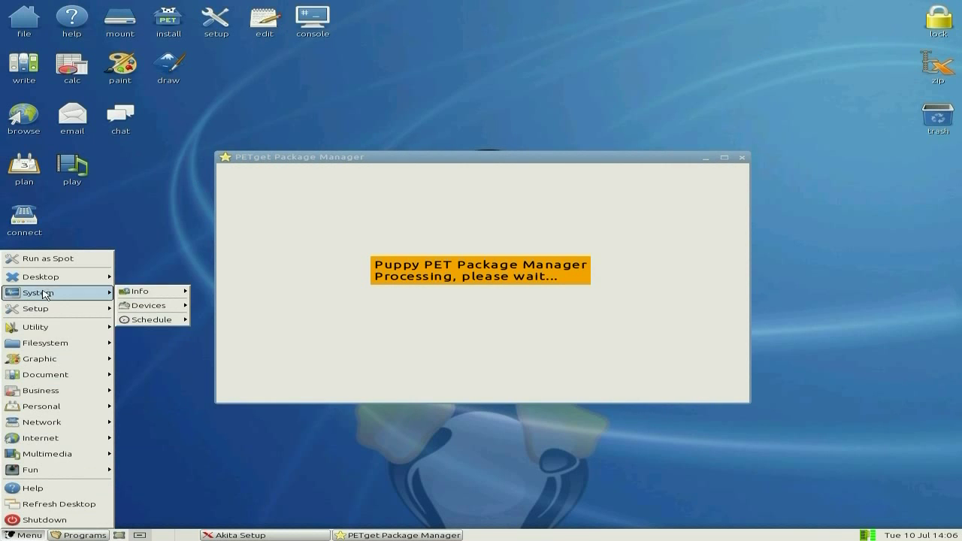
{"action": "mouse_move", "coordinate": [43, 276]}
{"action": "mouse_move", "coordinate": [127, 293]}
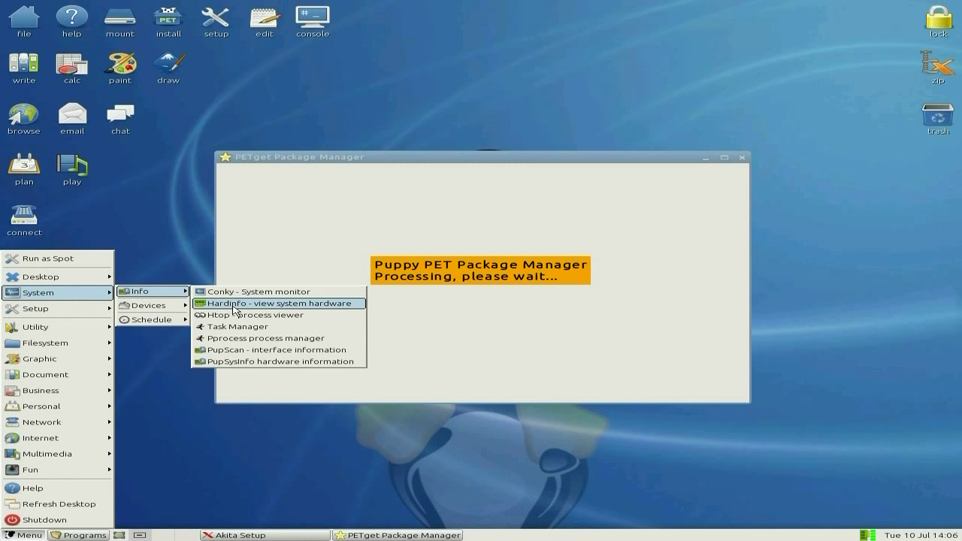
{"action": "left_click", "coordinate": [236, 315]}
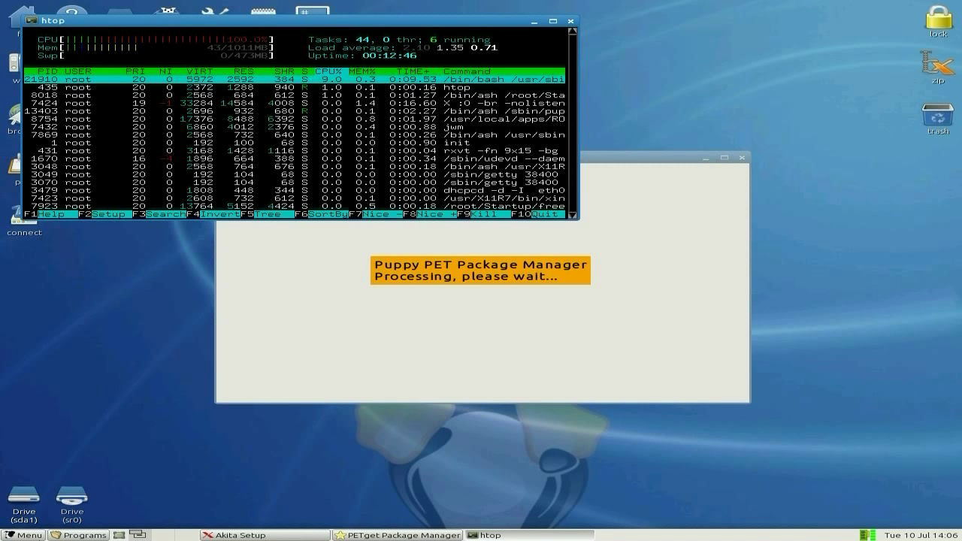
Dismiss the application menu and download abiword-2.8.5-w5 from the nluug.nl mirror.
{"action": "left_click", "coordinate": [26, 536]}
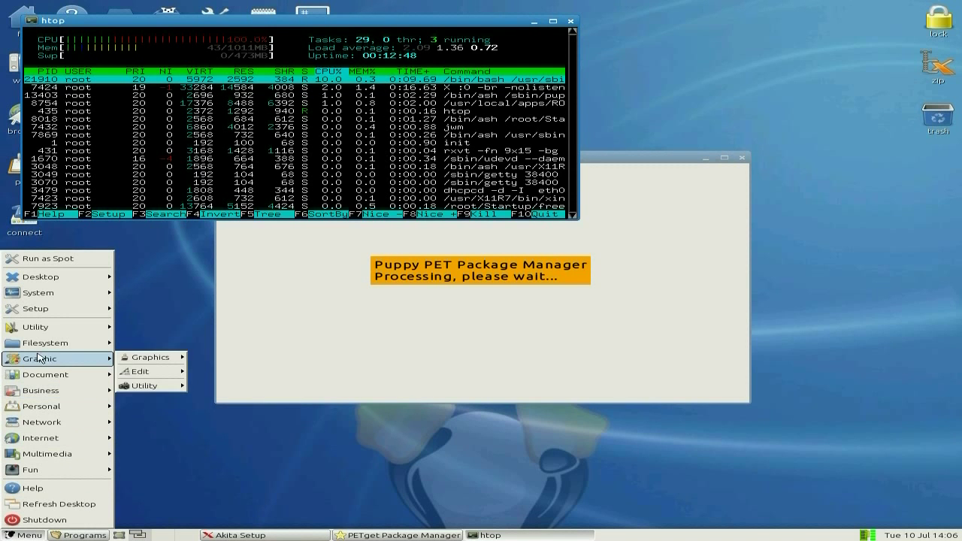
{"action": "mouse_move", "coordinate": [28, 309]}
{"action": "mouse_move", "coordinate": [150, 309]}
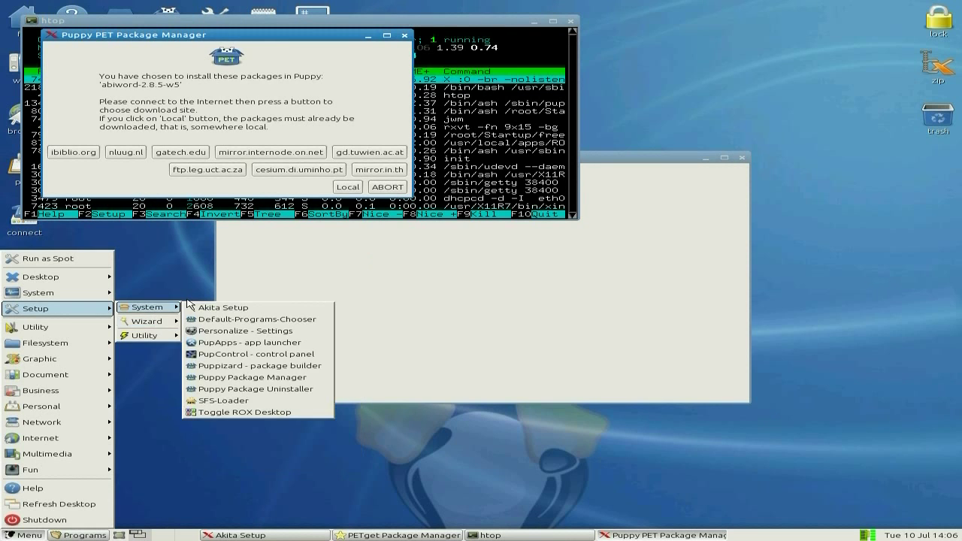
{"action": "left_click", "coordinate": [162, 274]}
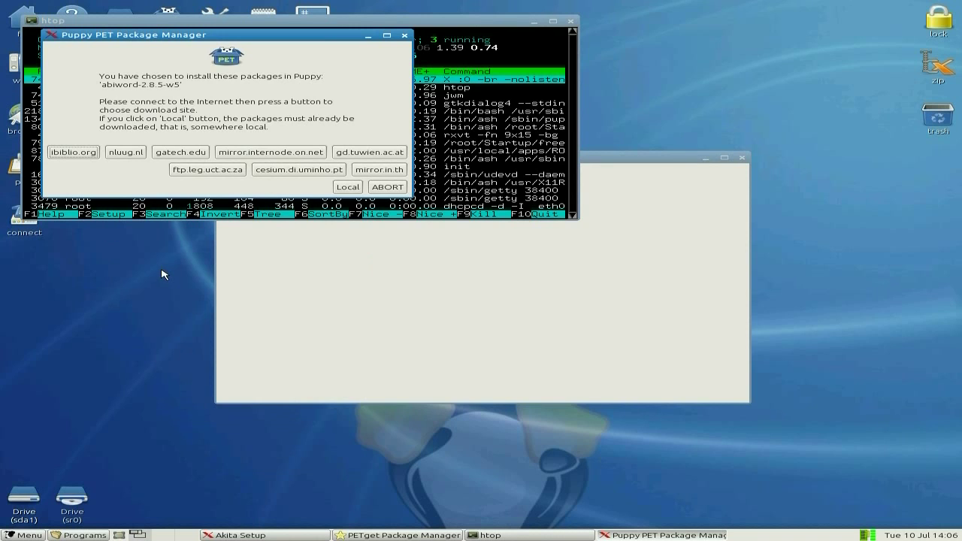
{"action": "left_click", "coordinate": [126, 154]}
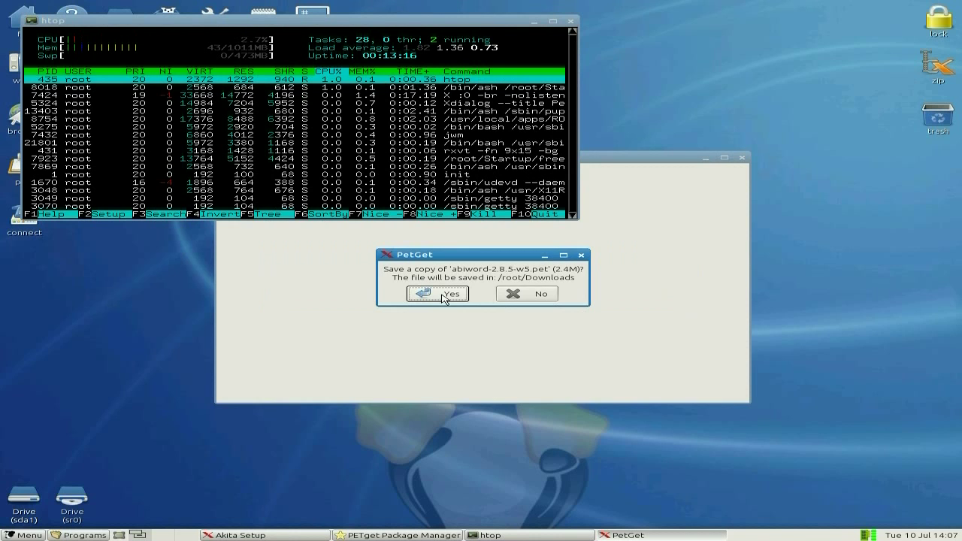
Decline saving a copy of the AbiWord package and fetch its dependencies from nluug.nl.
{"action": "left_click", "coordinate": [514, 296]}
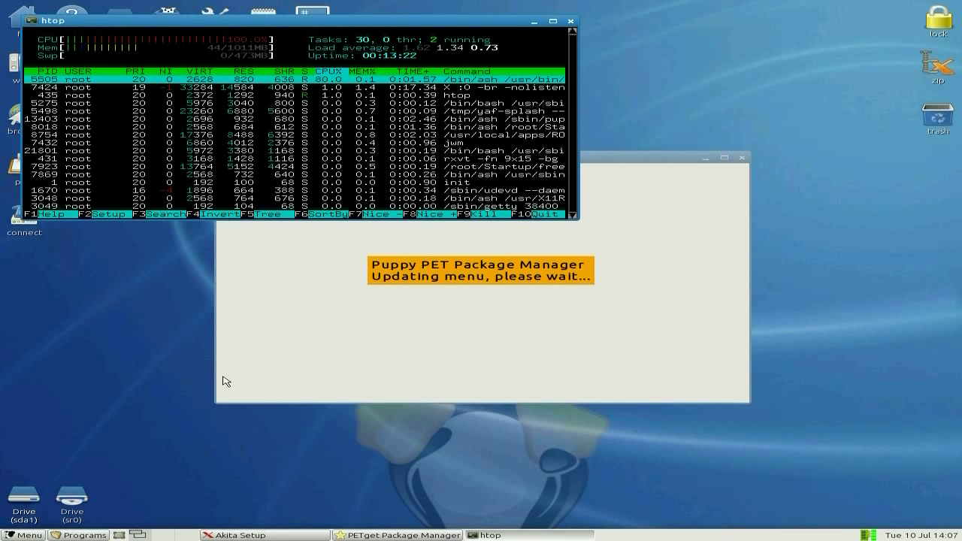
{"action": "left_click", "coordinate": [31, 537]}
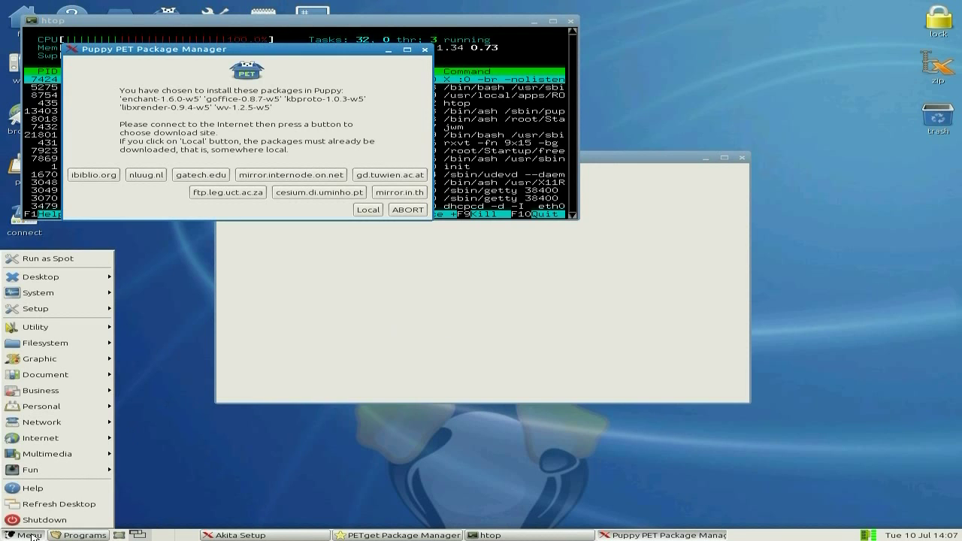
{"action": "left_click", "coordinate": [229, 460]}
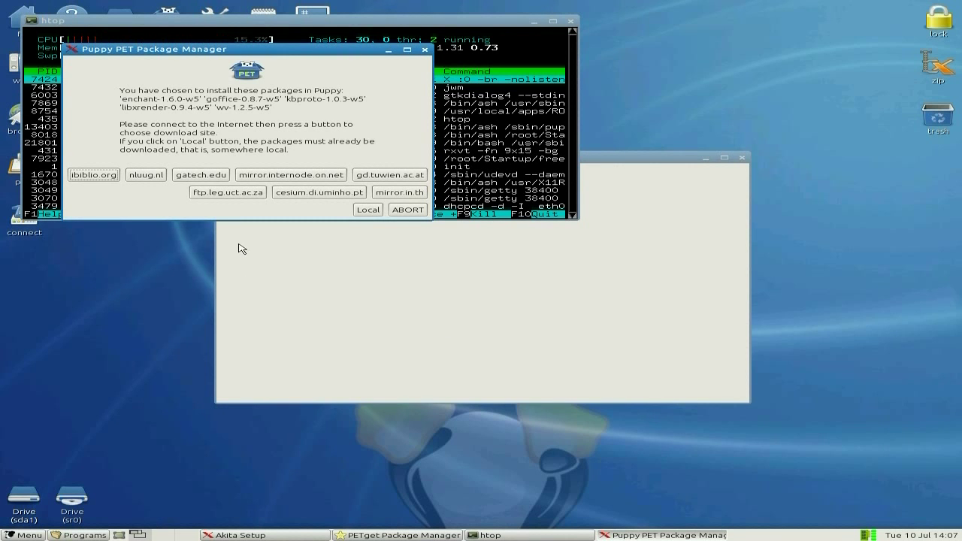
{"action": "left_click", "coordinate": [143, 175]}
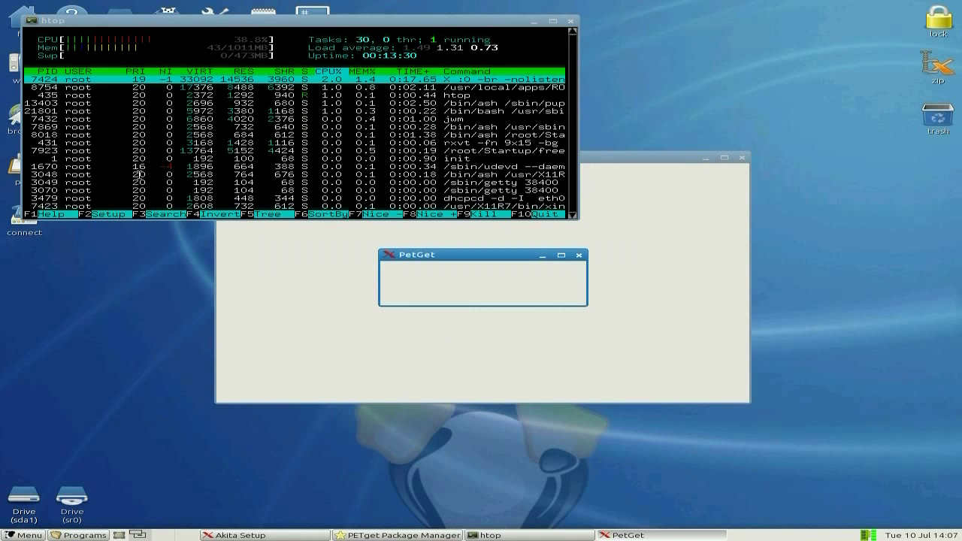
Decline saving copies of enchant, goffice, kbproto, libxrender and wv, acknowledging each success.
{"action": "left_click", "coordinate": [523, 295]}
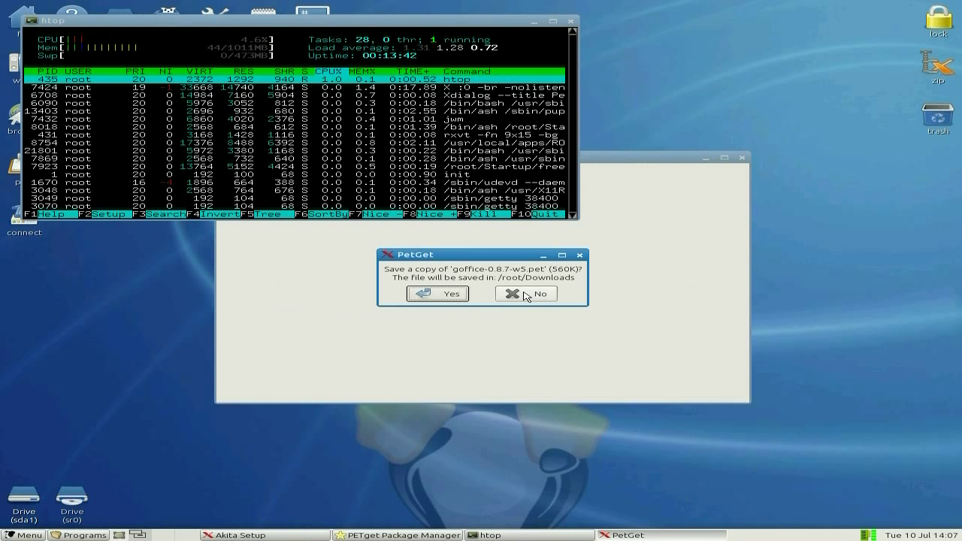
{"action": "left_click", "coordinate": [524, 294]}
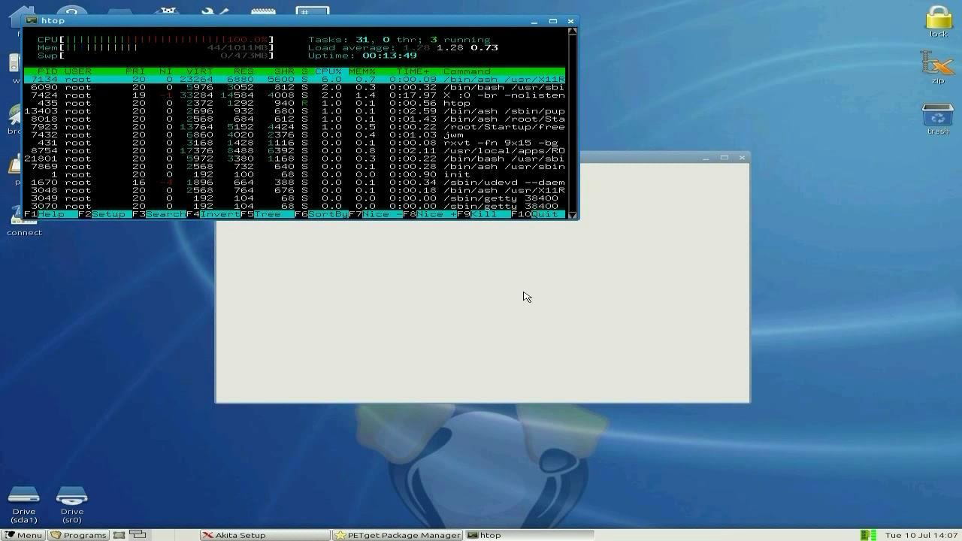
{"action": "left_click", "coordinate": [528, 297]}
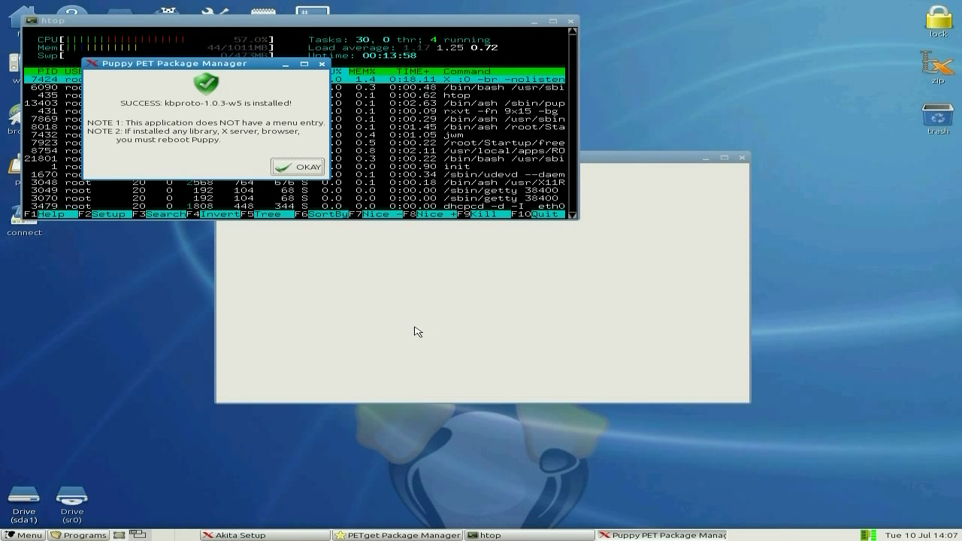
{"action": "left_click", "coordinate": [296, 168]}
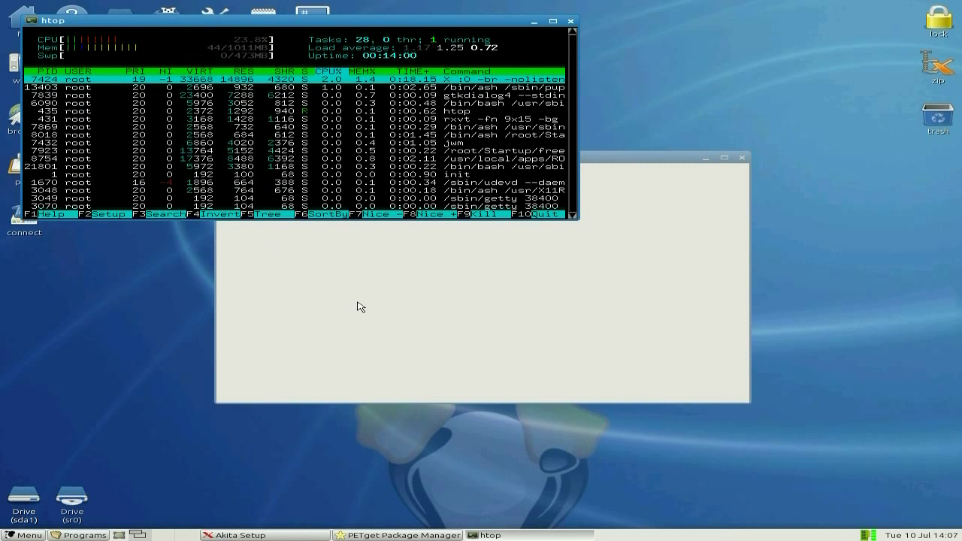
{"action": "left_click", "coordinate": [532, 293]}
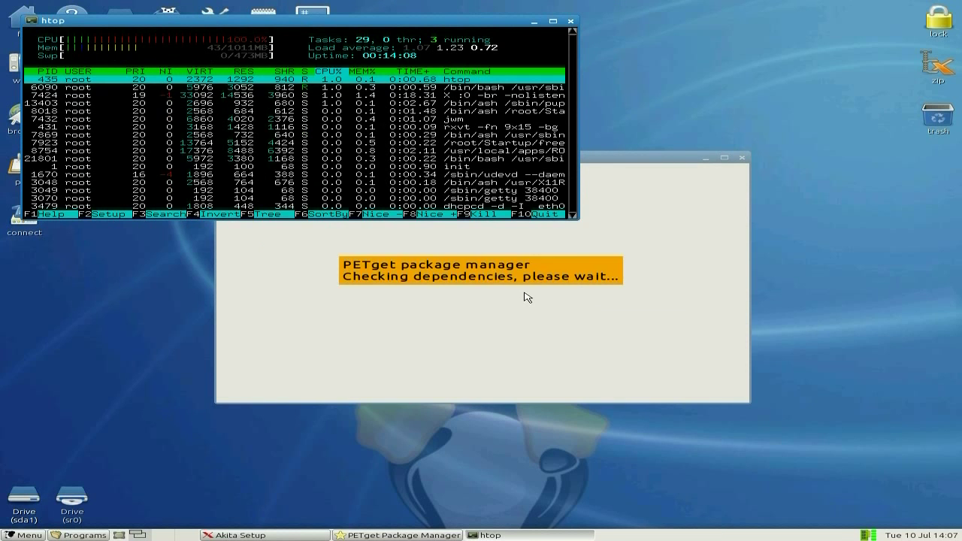
{"action": "left_click", "coordinate": [316, 182]}
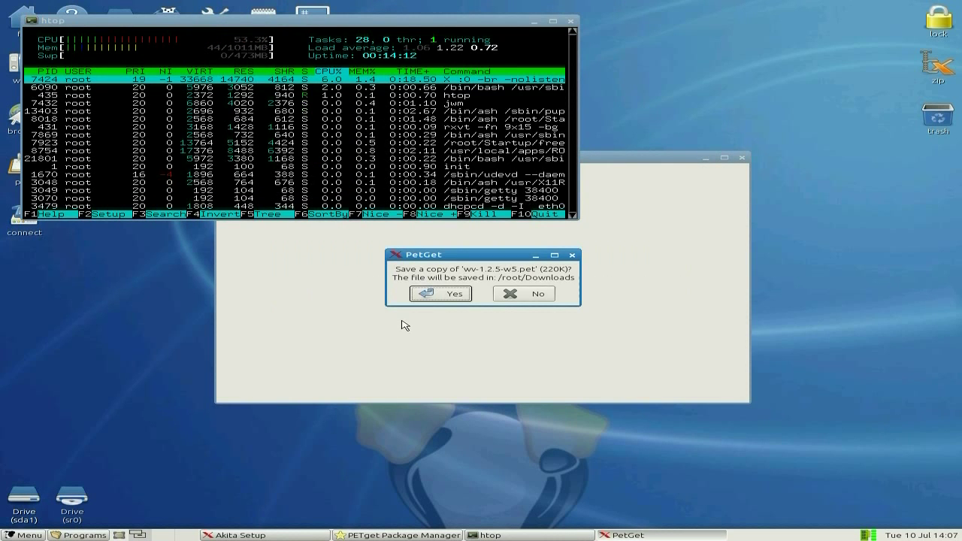
{"action": "left_click", "coordinate": [532, 293]}
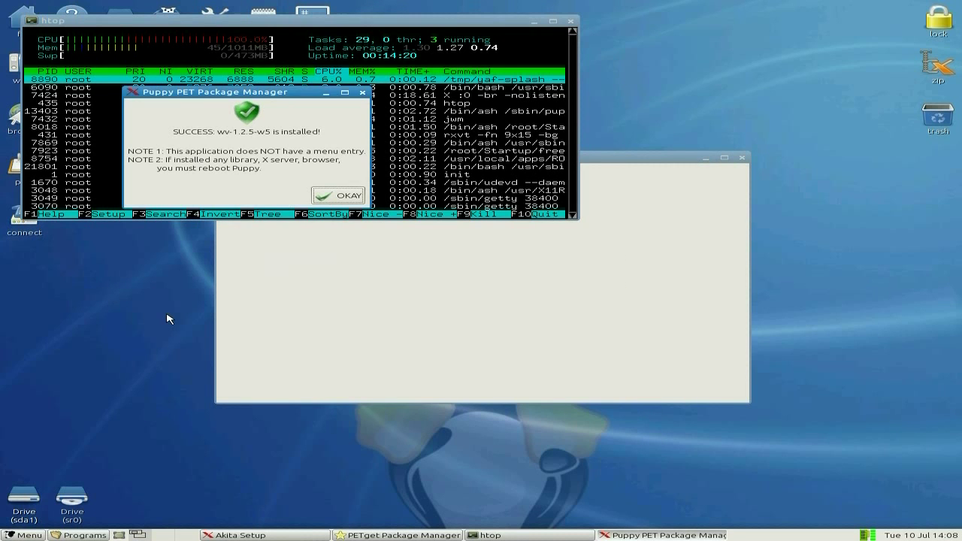
Install hunspell-1.2.12-w5 from nluug.nl without saving a copy, then close PETget.
{"action": "left_click", "coordinate": [336, 197]}
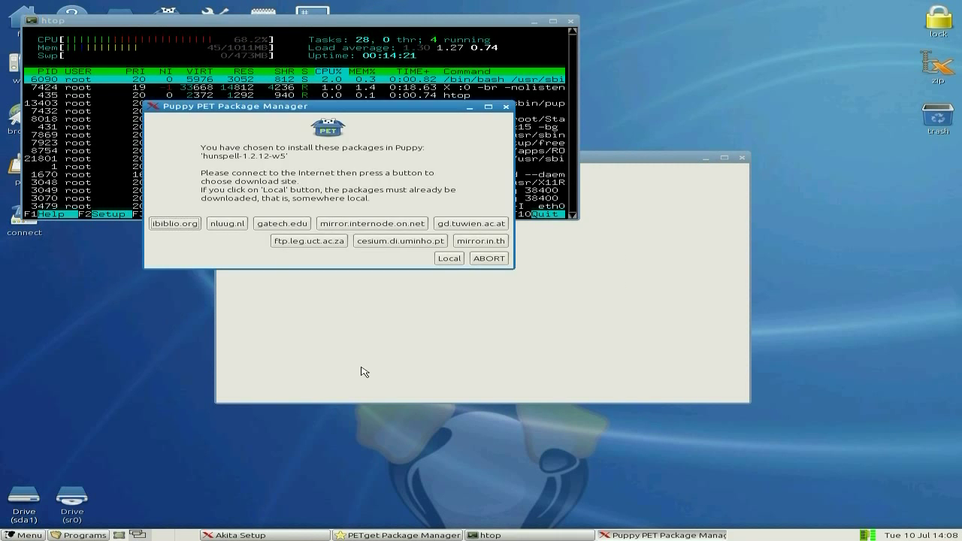
{"action": "left_click", "coordinate": [224, 227]}
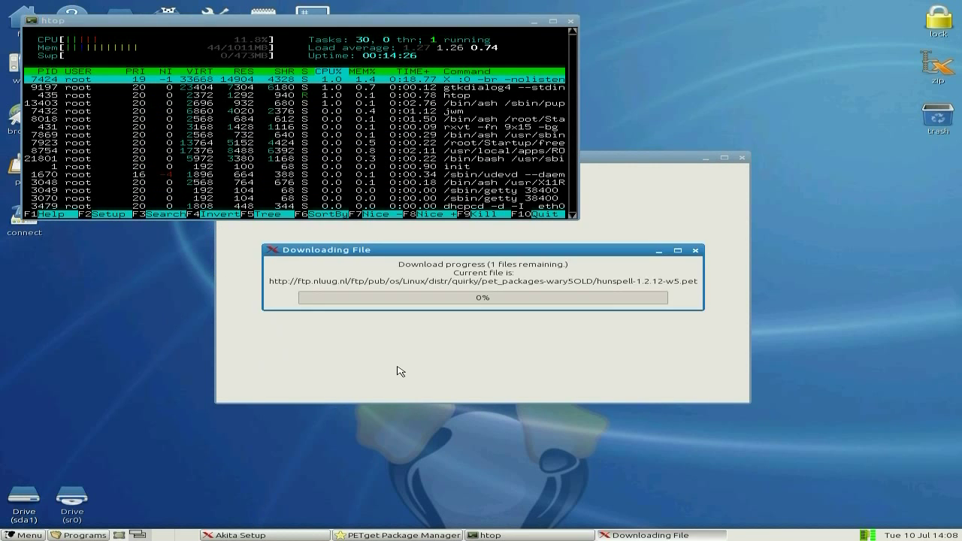
{"action": "left_click", "coordinate": [529, 292]}
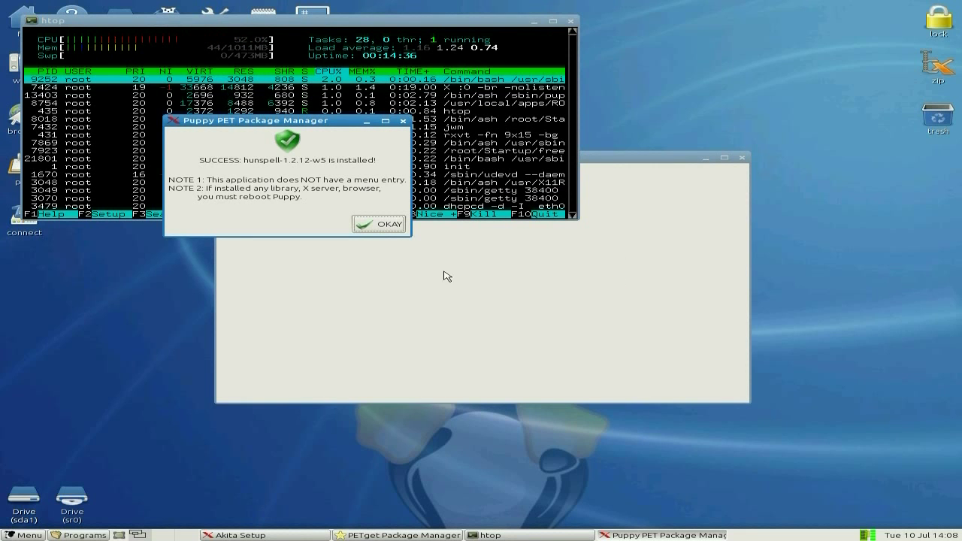
{"action": "left_click", "coordinate": [370, 224]}
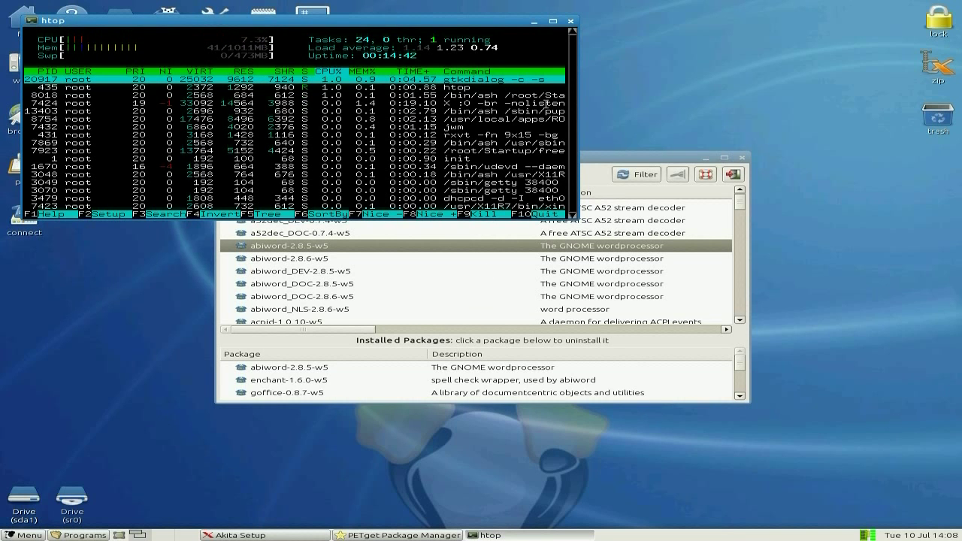
{"action": "left_click", "coordinate": [743, 158]}
{"action": "left_click", "coordinate": [654, 184]}
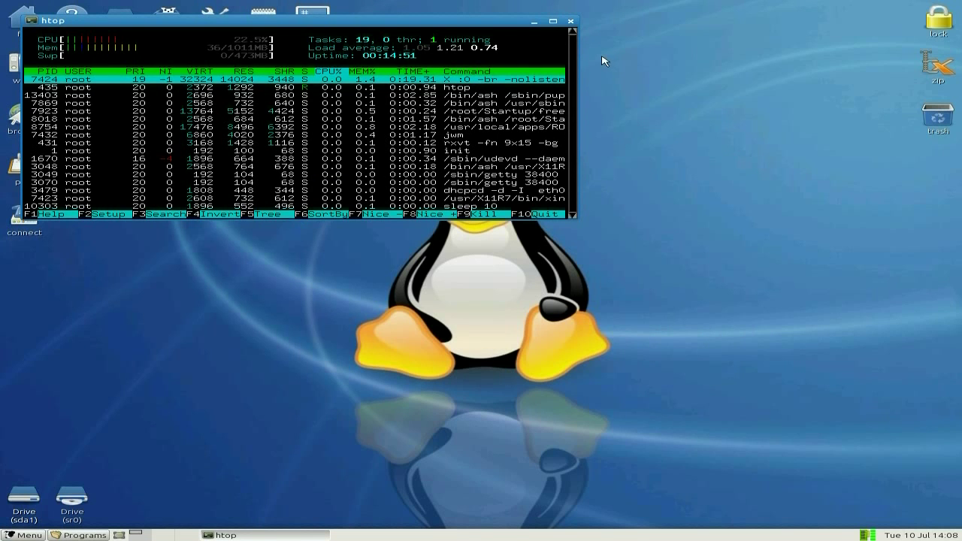
{"action": "left_click", "coordinate": [570, 24]}
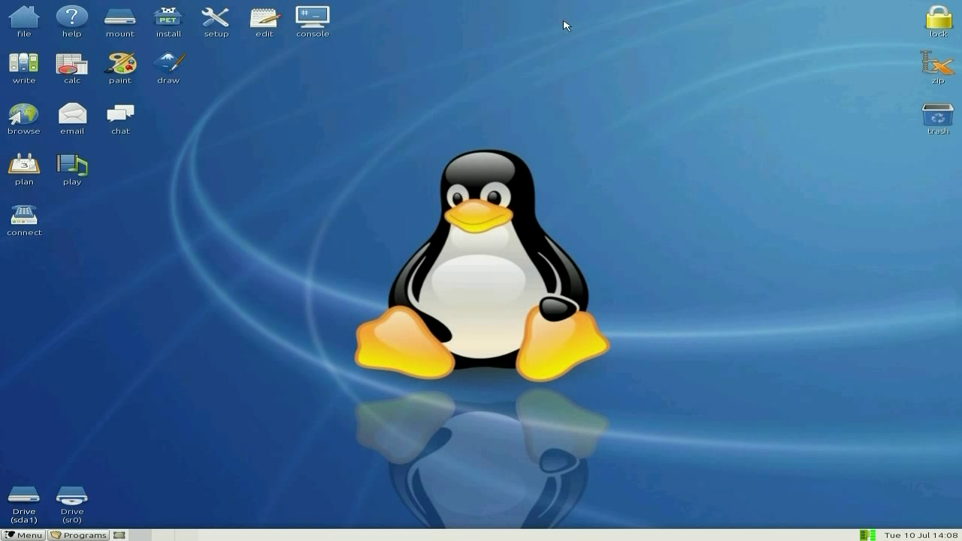
{"action": "left_click", "coordinate": [37, 536]}
{"action": "mouse_move", "coordinate": [88, 378]}
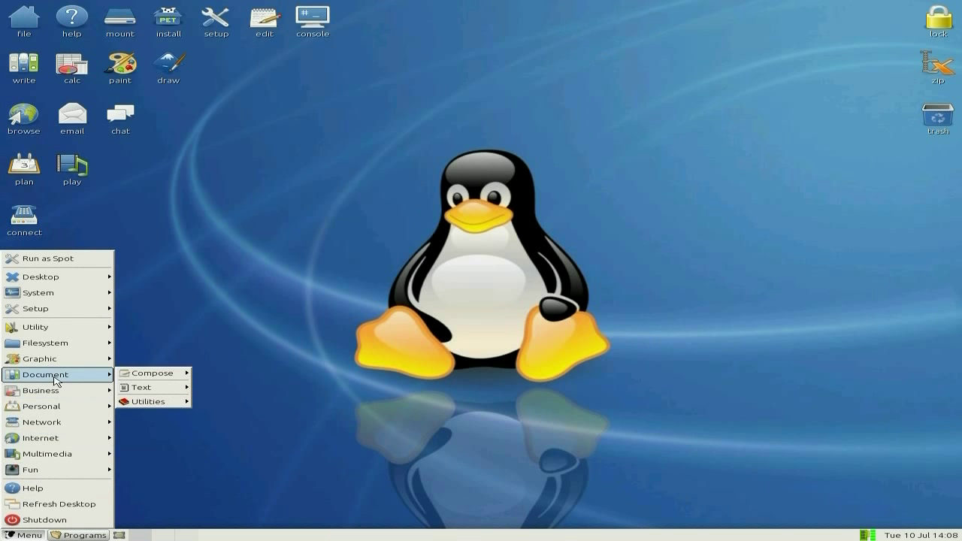
{"action": "mouse_move", "coordinate": [130, 376]}
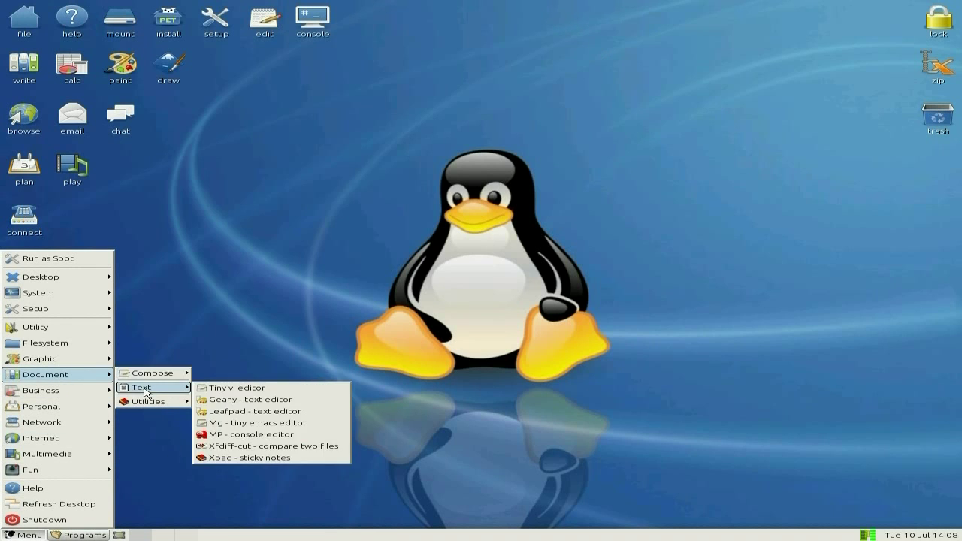
{"action": "mouse_move", "coordinate": [152, 403]}
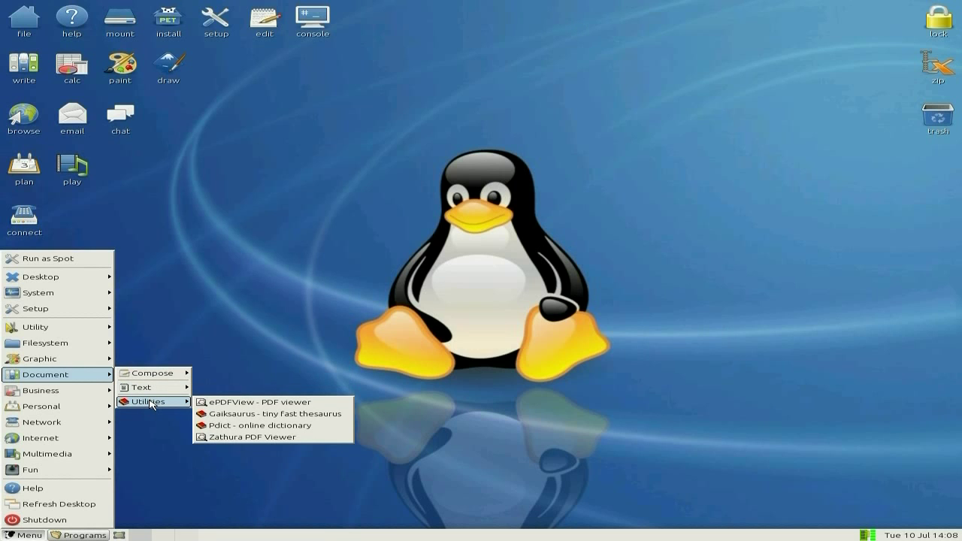
{"action": "mouse_move", "coordinate": [109, 390]}
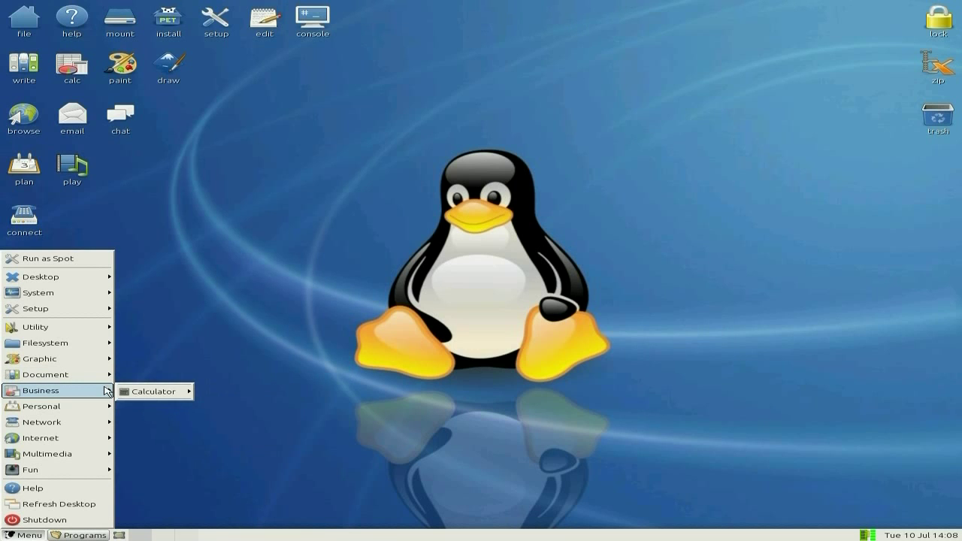
{"action": "left_click", "coordinate": [126, 182]}
{"action": "left_click", "coordinate": [30, 75]}
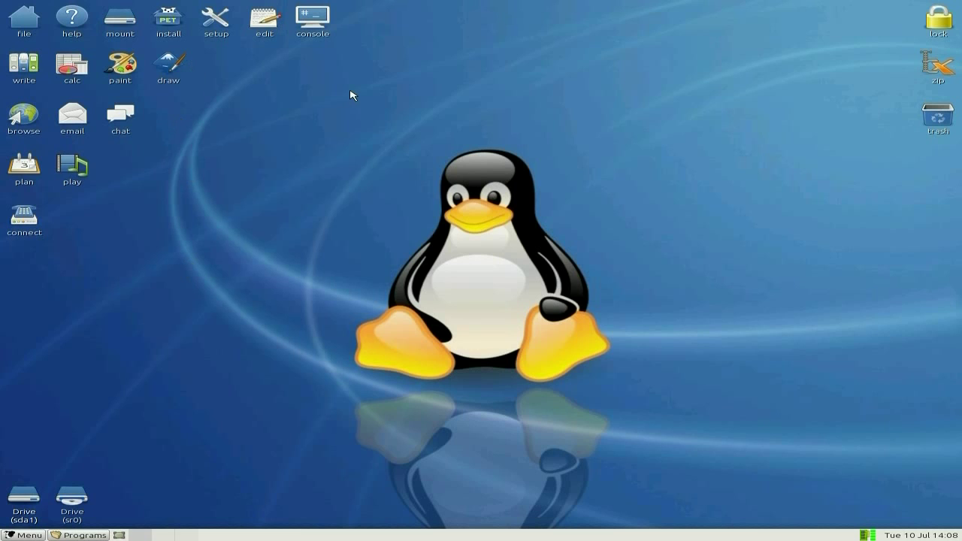
Open a console and run the abiword command to start AbiWord.
{"action": "left_click", "coordinate": [312, 13]}
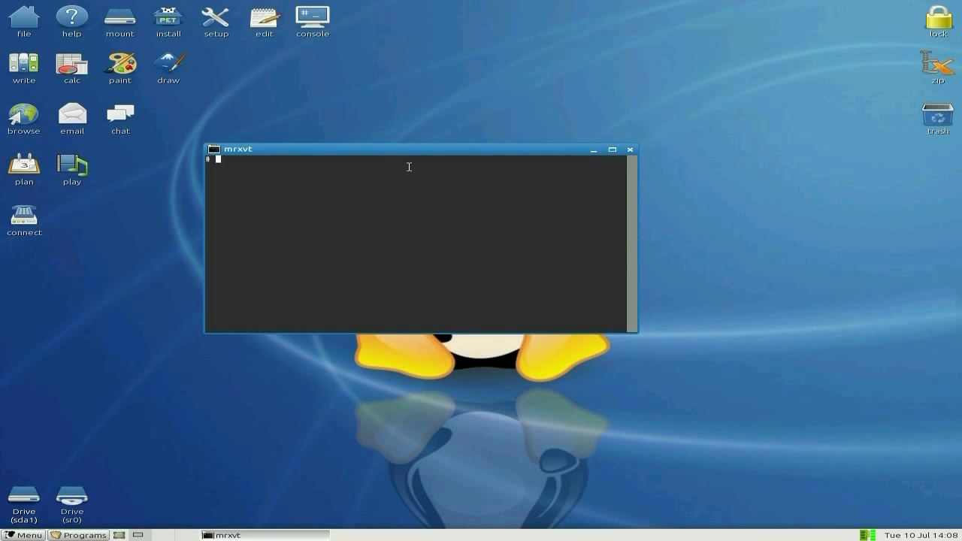
{"action": "type", "text": "aboword"}
{"action": "key", "text": "BackSpace"}
{"action": "key", "text": "BackSpace"}
{"action": "key", "text": "BackSpace"}
{"action": "key", "text": "BackSpace"}
{"action": "key", "text": "BackSpace"}
{"action": "type", "text": "iword"}
{"action": "key", "text": "Return"}
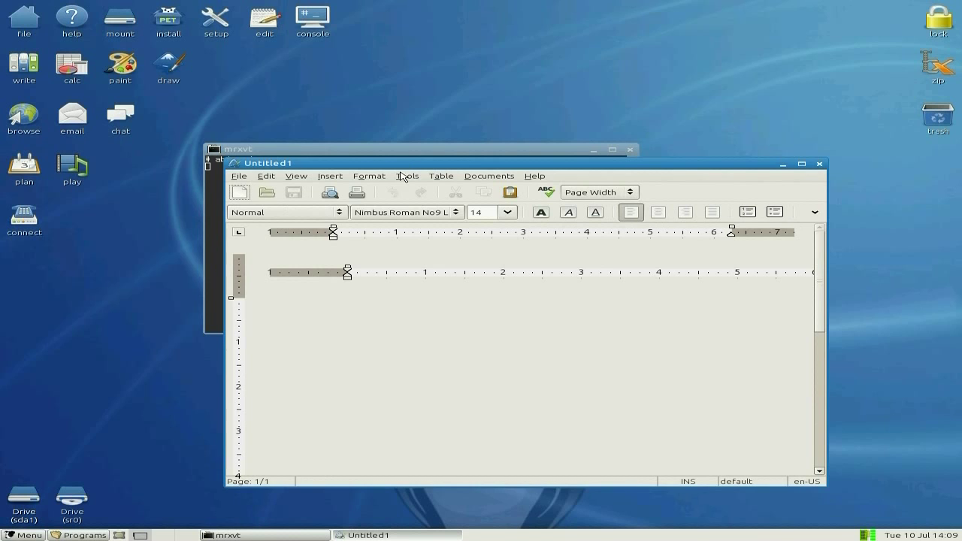
Maximize AbiWord, view Help > About abiword showing version 2.8.5, then close AbiWord.
{"action": "left_click_drag", "start_coordinate": [476, 165], "coordinate": [466, 82]}
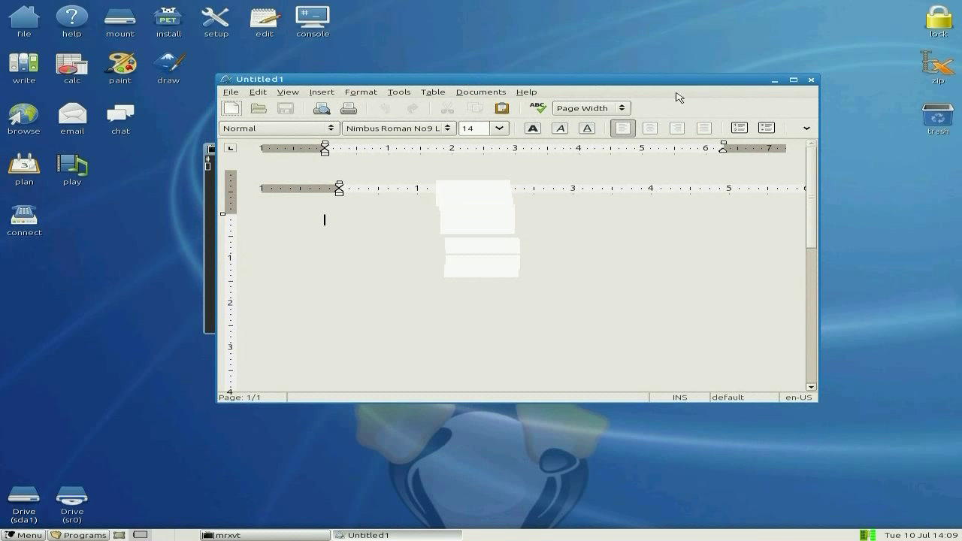
{"action": "left_click", "coordinate": [791, 88]}
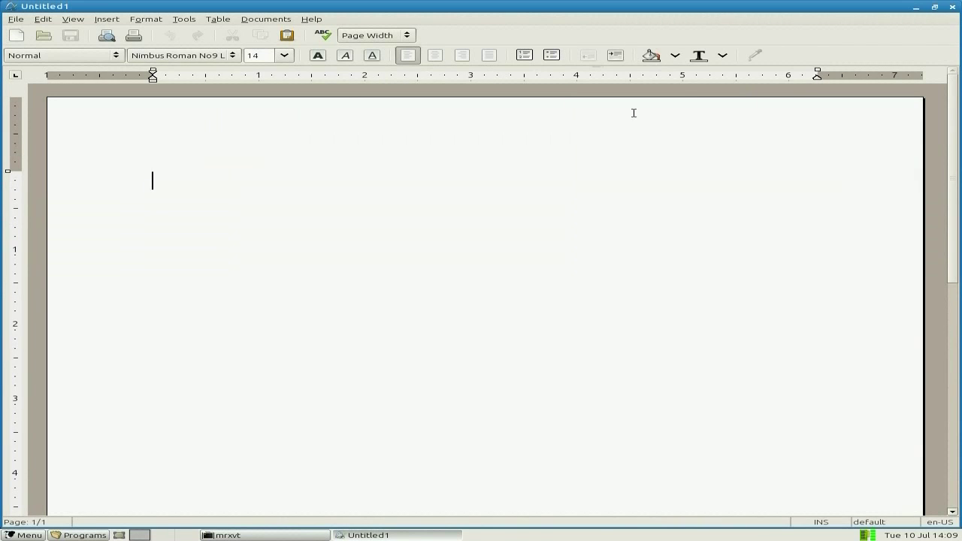
{"action": "left_click", "coordinate": [314, 21]}
{"action": "left_click", "coordinate": [333, 112]}
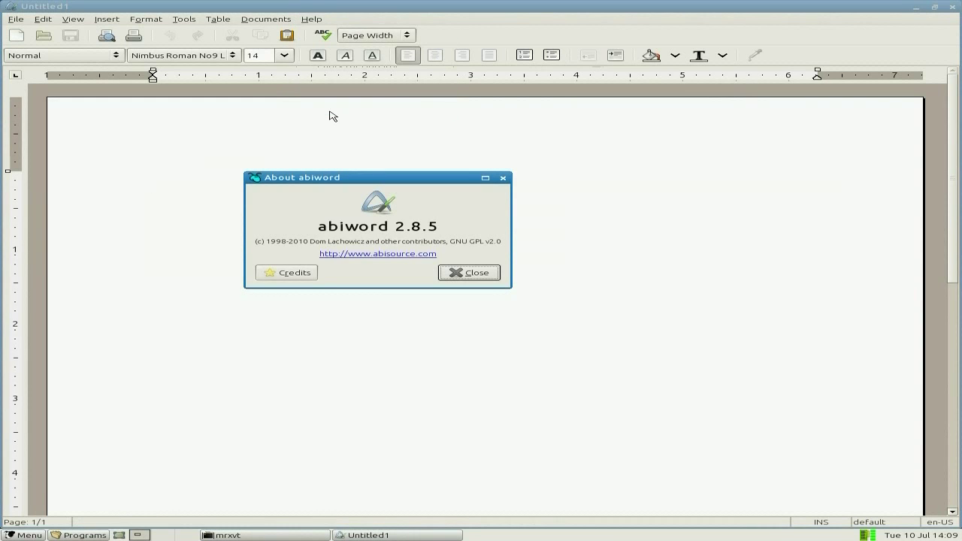
{"action": "left_click", "coordinate": [490, 275]}
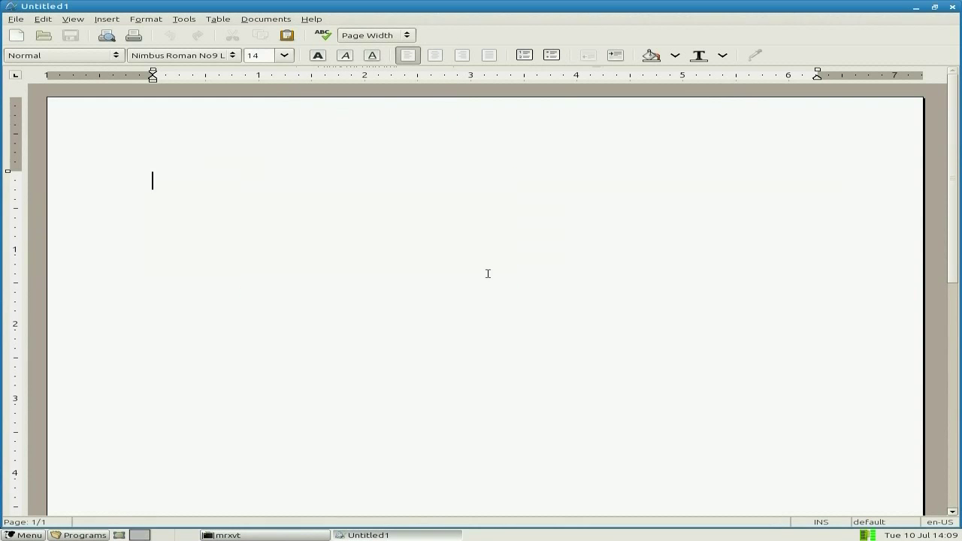
{"action": "left_click", "coordinate": [950, 7]}
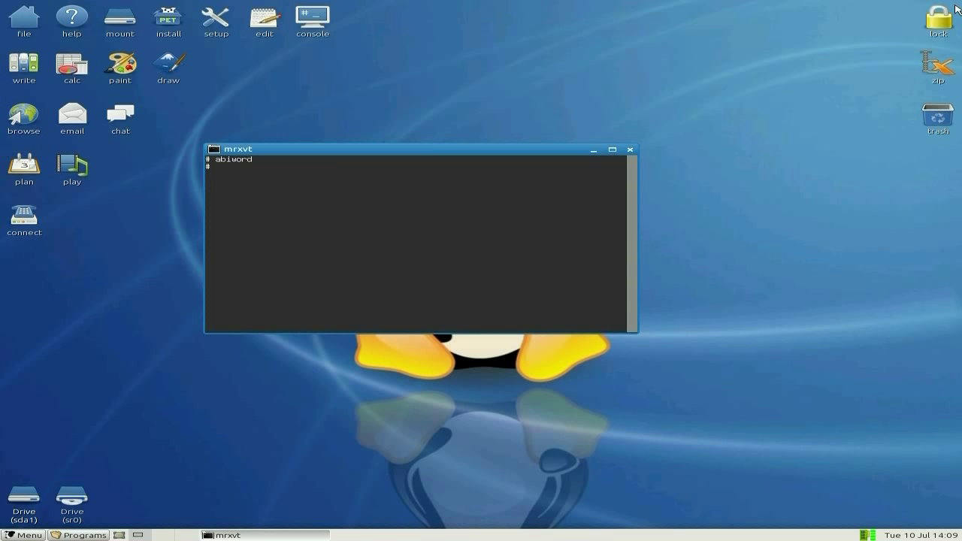
Close the mrxvt terminal and browse the Personal, Network, Internet and Multimedia > Media menus.
{"action": "left_click", "coordinate": [630, 150]}
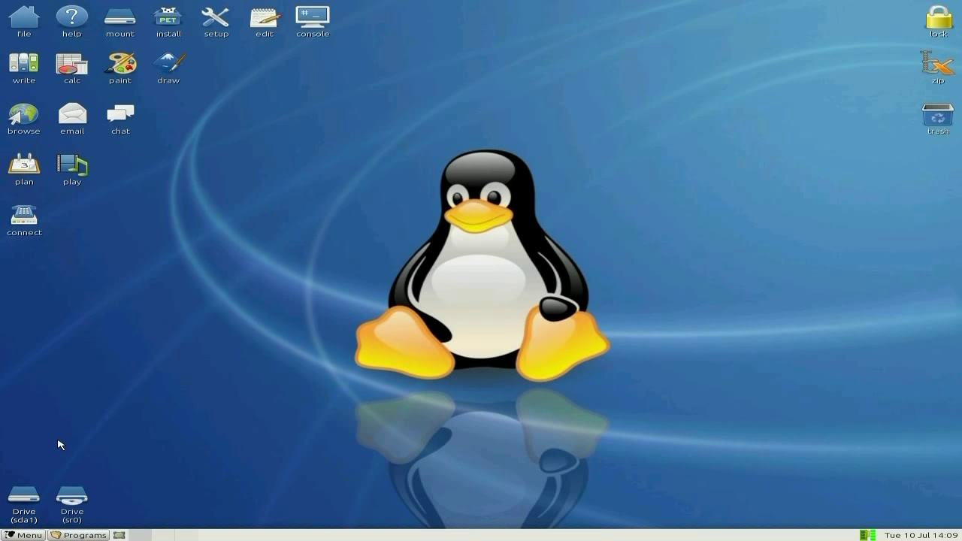
{"action": "left_click", "coordinate": [33, 535]}
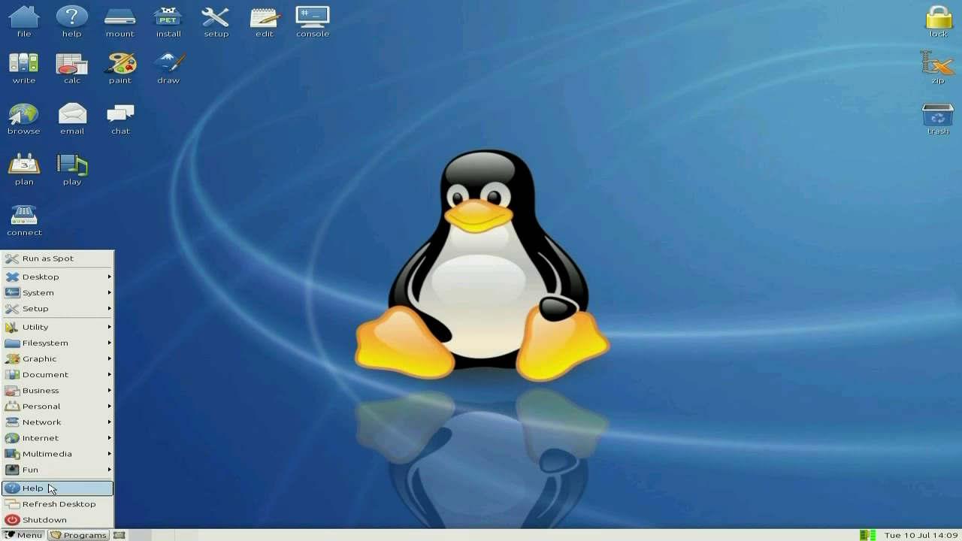
{"action": "mouse_move", "coordinate": [68, 405]}
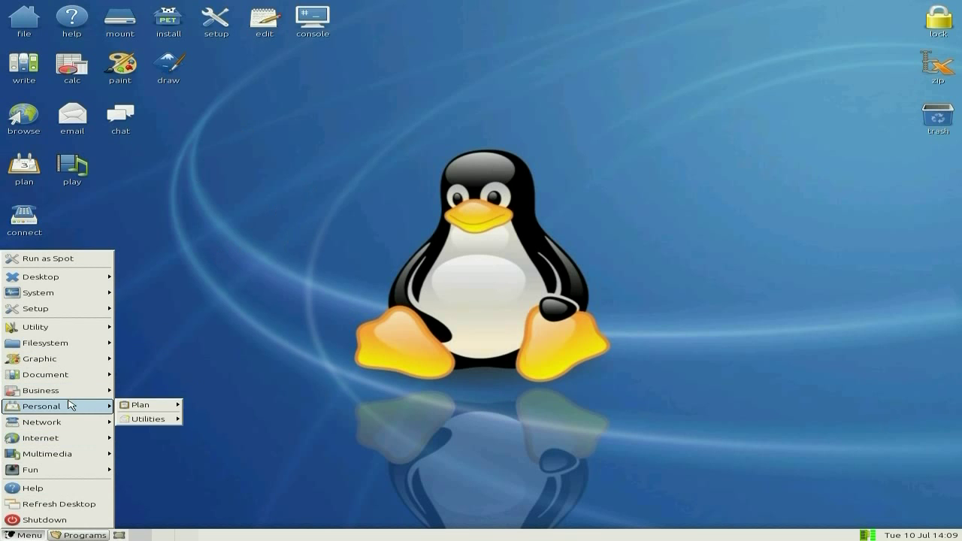
{"action": "mouse_move", "coordinate": [169, 411]}
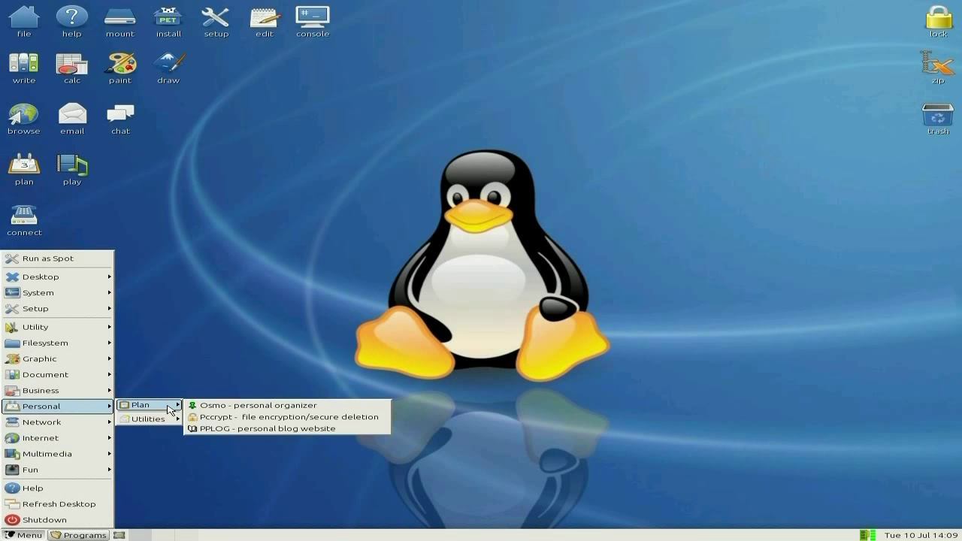
{"action": "mouse_move", "coordinate": [38, 426]}
{"action": "mouse_move", "coordinate": [140, 425]}
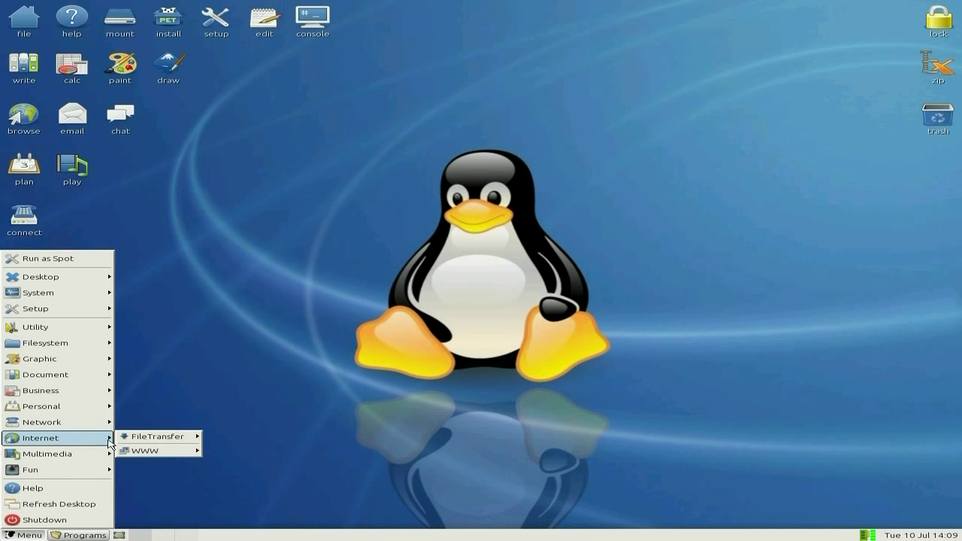
{"action": "mouse_move", "coordinate": [140, 445]}
{"action": "mouse_move", "coordinate": [183, 452]}
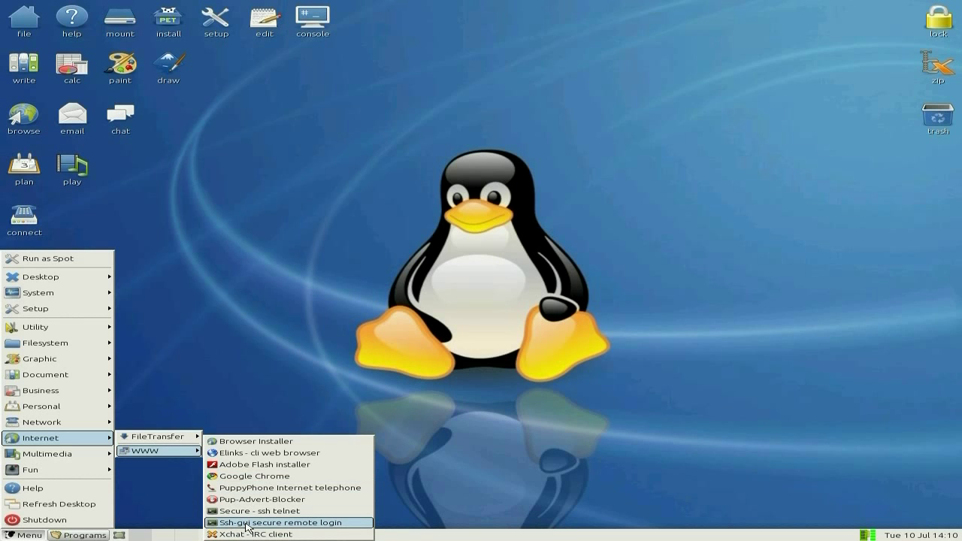
{"action": "mouse_move", "coordinate": [75, 460]}
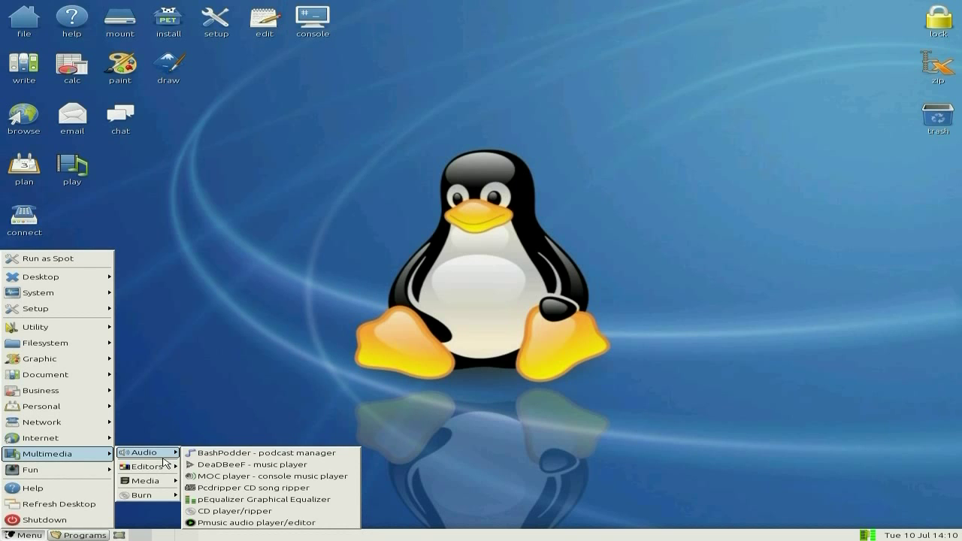
{"action": "mouse_move", "coordinate": [164, 467]}
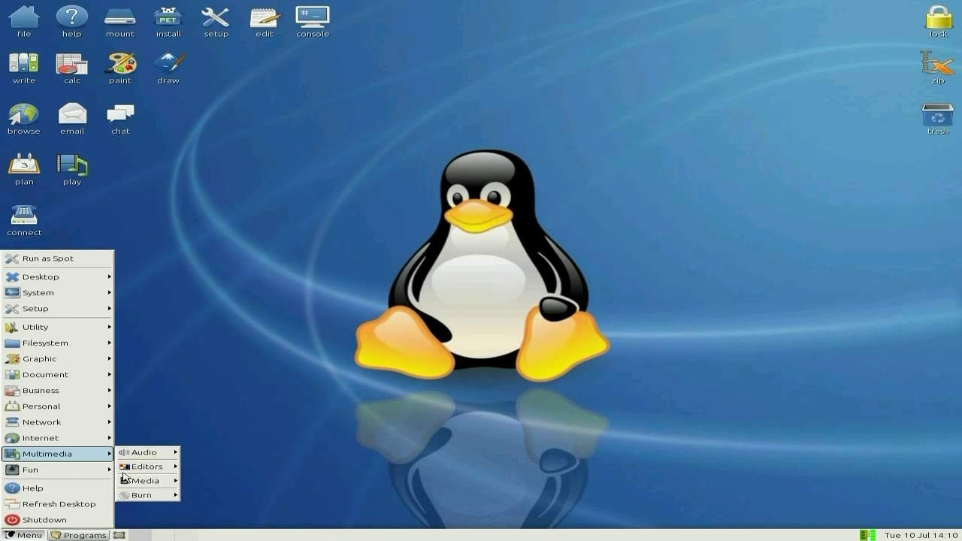
{"action": "mouse_move", "coordinate": [140, 486]}
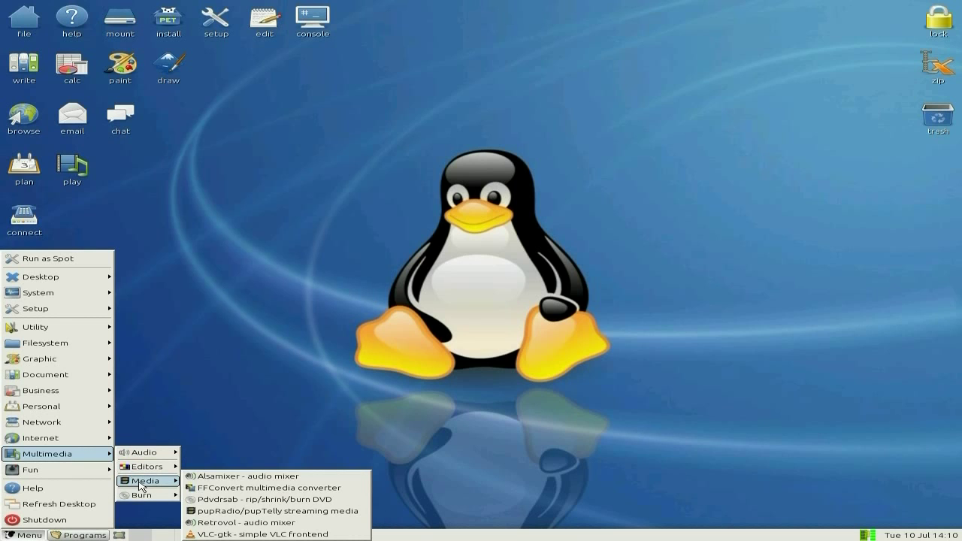
Launch FFConvert v.1.3, move its window higher to review the source and destination options, then quit it.
{"action": "left_click", "coordinate": [223, 489]}
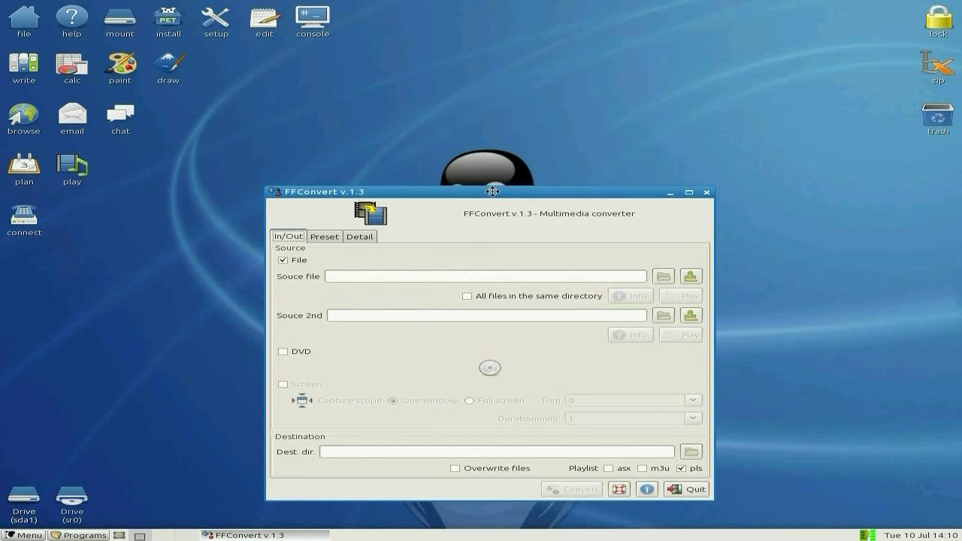
{"action": "left_click_drag", "start_coordinate": [493, 192], "coordinate": [489, 75]}
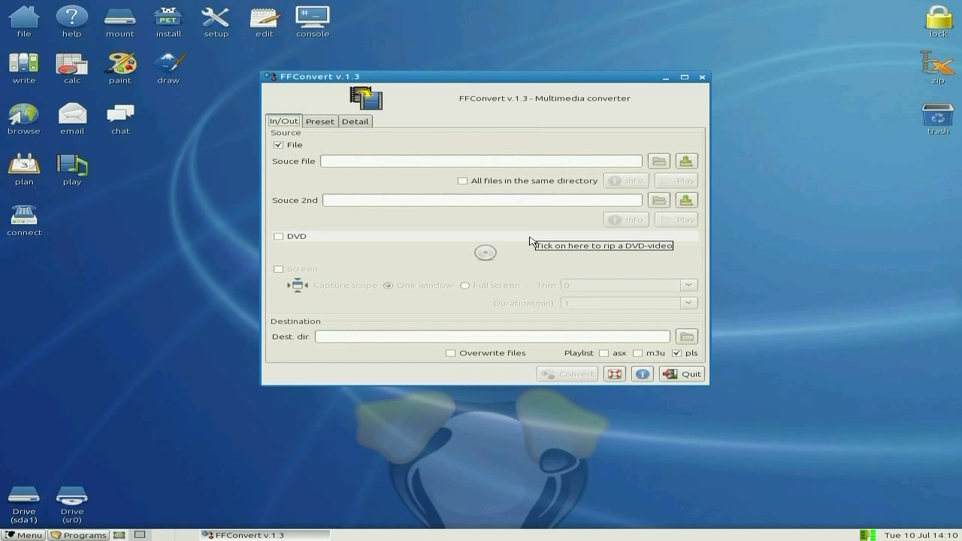
{"action": "left_click", "coordinate": [698, 378]}
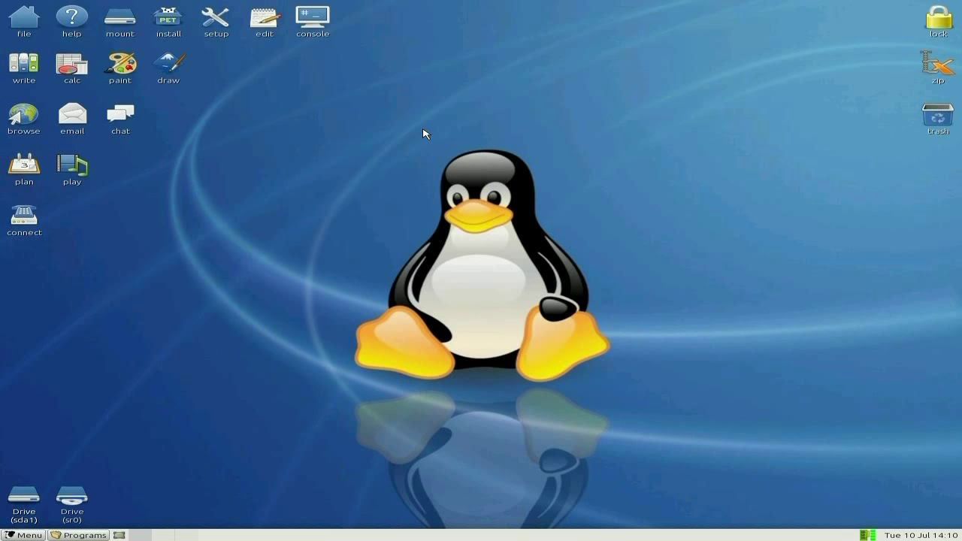
{"action": "left_click", "coordinate": [91, 534]}
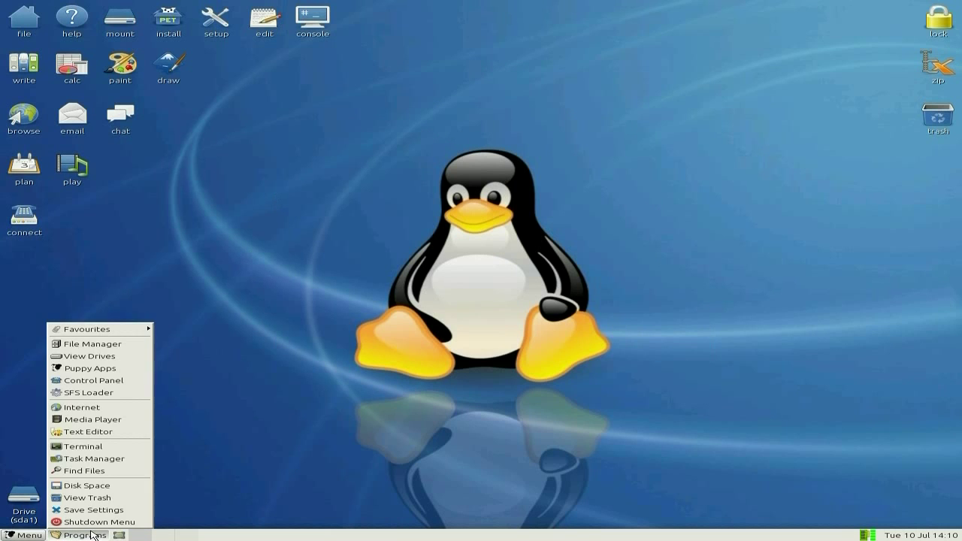
{"action": "mouse_move", "coordinate": [107, 331]}
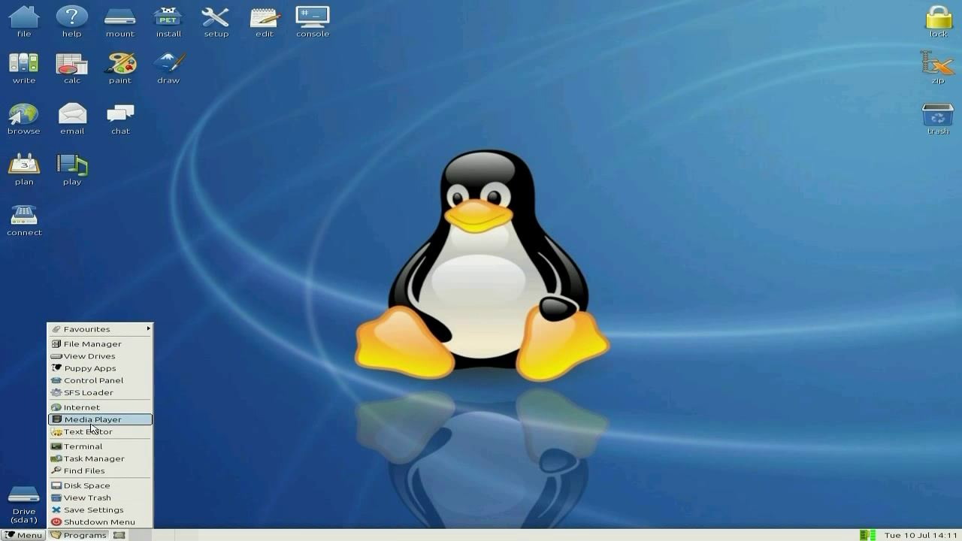
{"action": "left_click", "coordinate": [382, 284]}
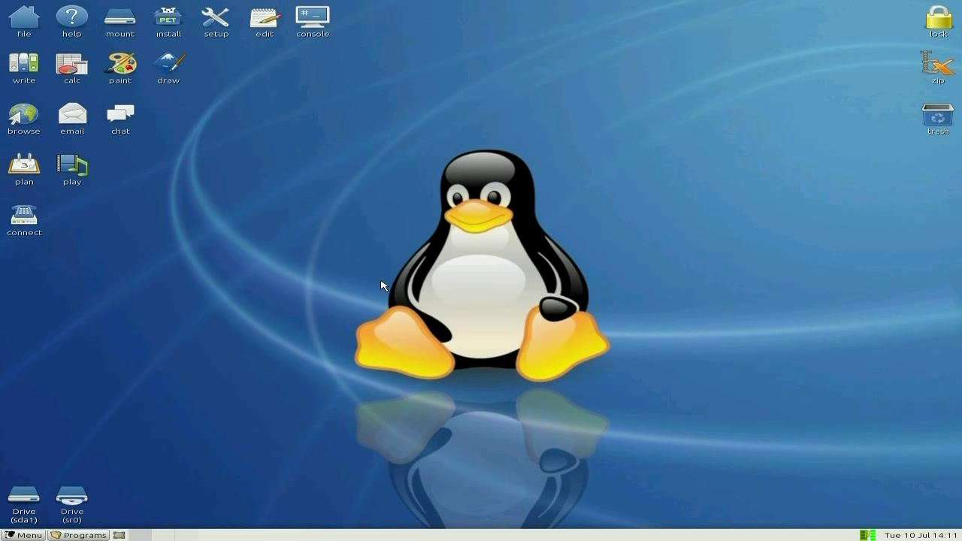
Start Chrome and reopen the recently closed Puppy Linux 'Overview and Getting Started' page.
{"action": "left_click", "coordinate": [21, 115]}
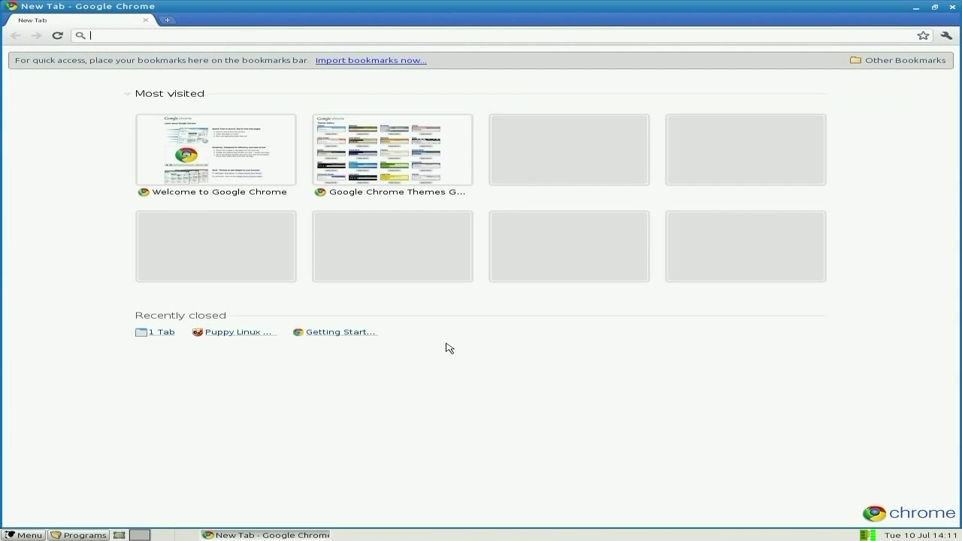
{"action": "left_click", "coordinate": [244, 336]}
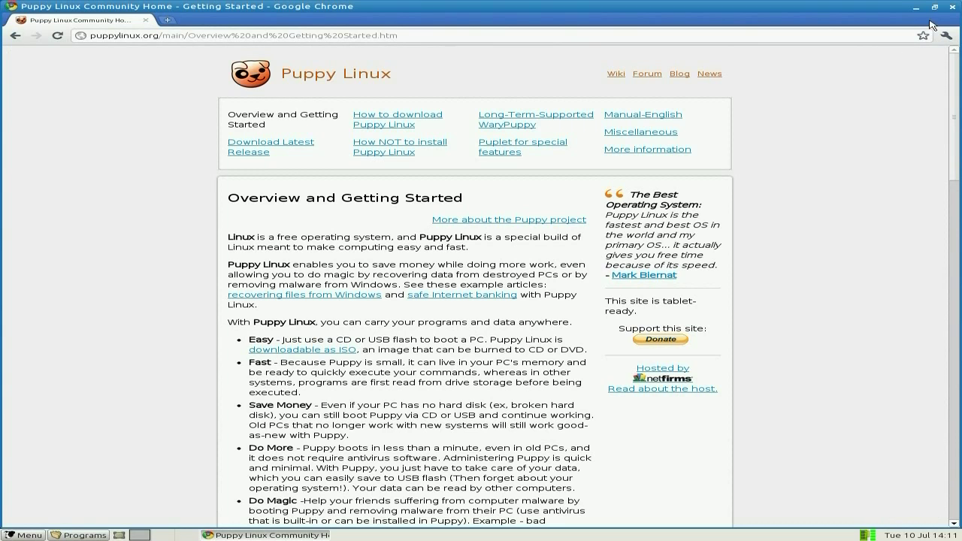
{"action": "left_click", "coordinate": [953, 7]}
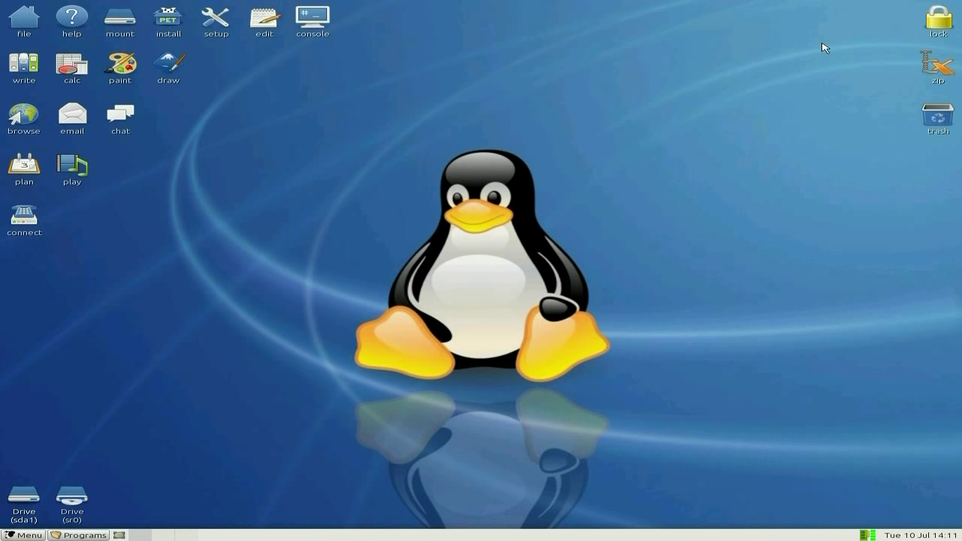